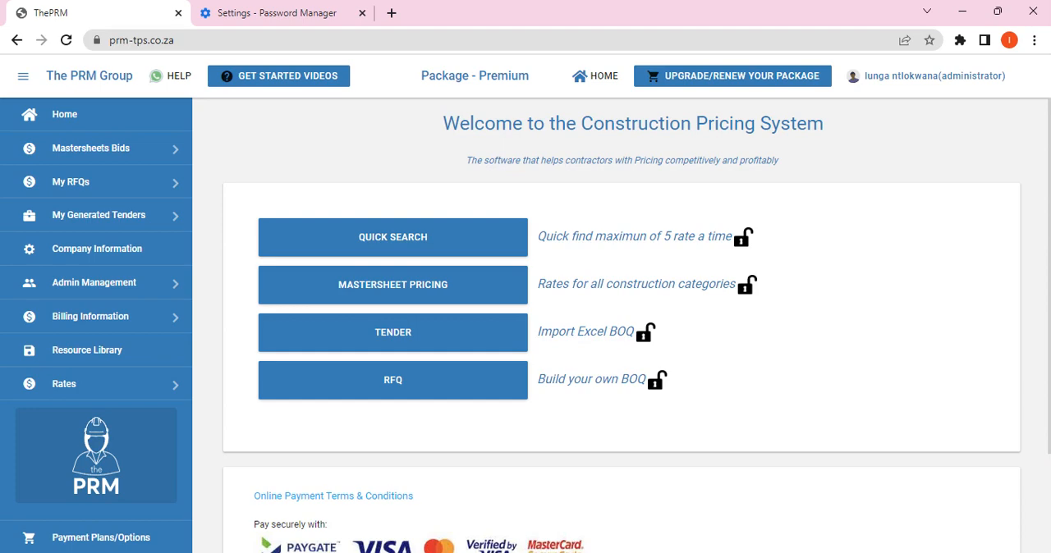
Step: Add a new tender bid named "Sewer upgrade Mams" with reference number CTMMSCM0023
left_click(400, 342)
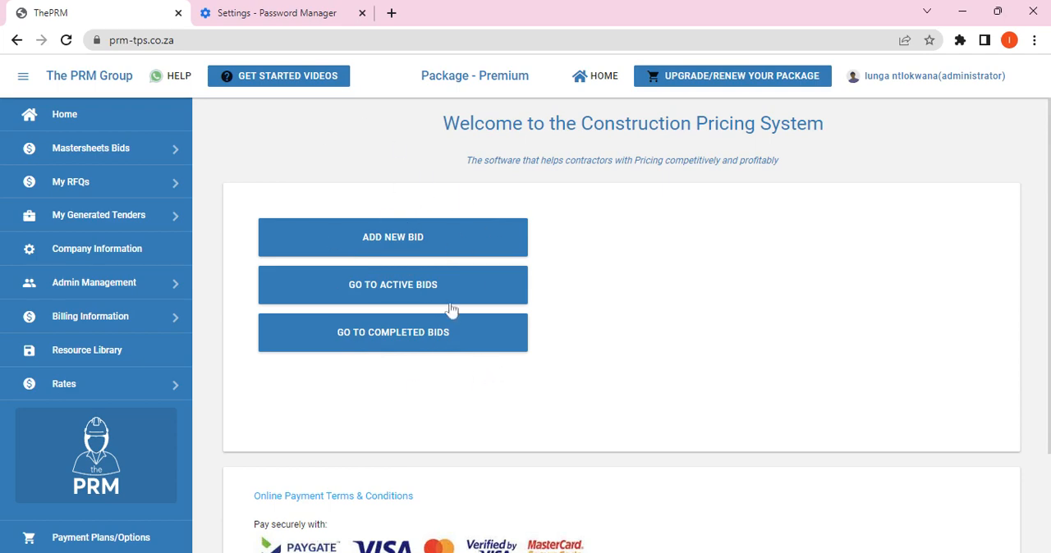
left_click(416, 245)
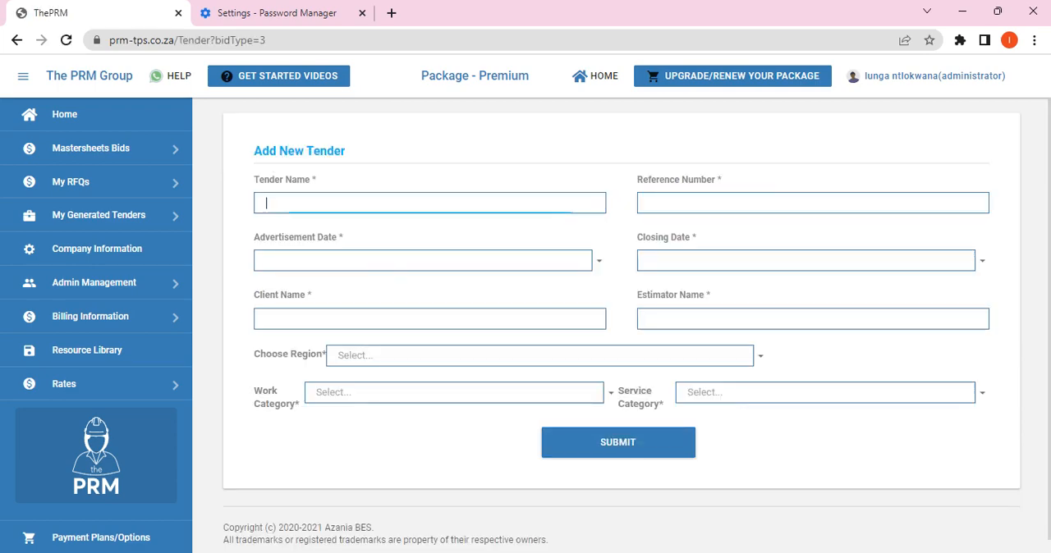
type("Sewer")
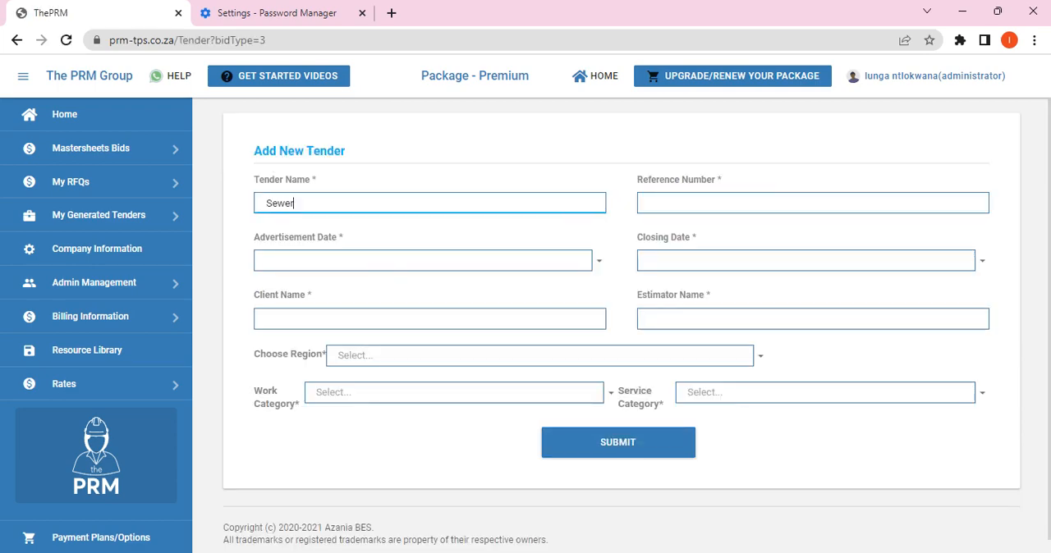
type(" upgrade Mams")
key("Tab")
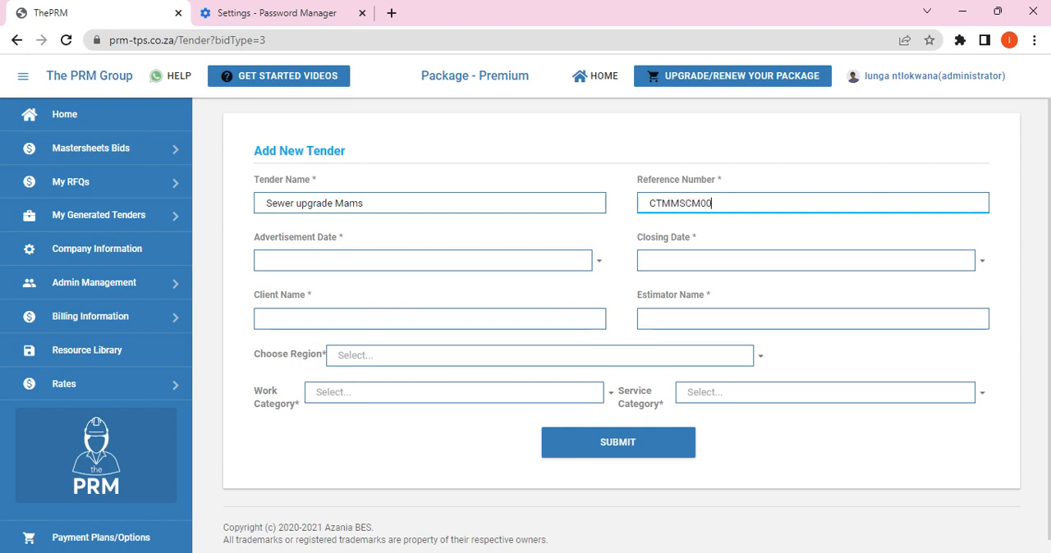
Step: Set the tender's advertisement date to 5/31/2023 and its closing date to 6/9/2023
left_click(596, 262)
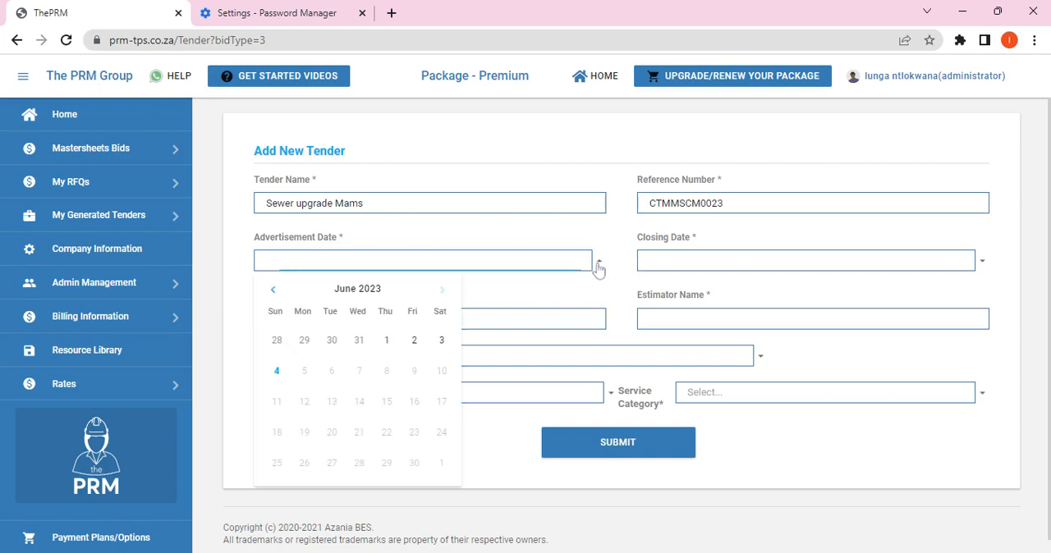
left_click(359, 343)
left_click(982, 261)
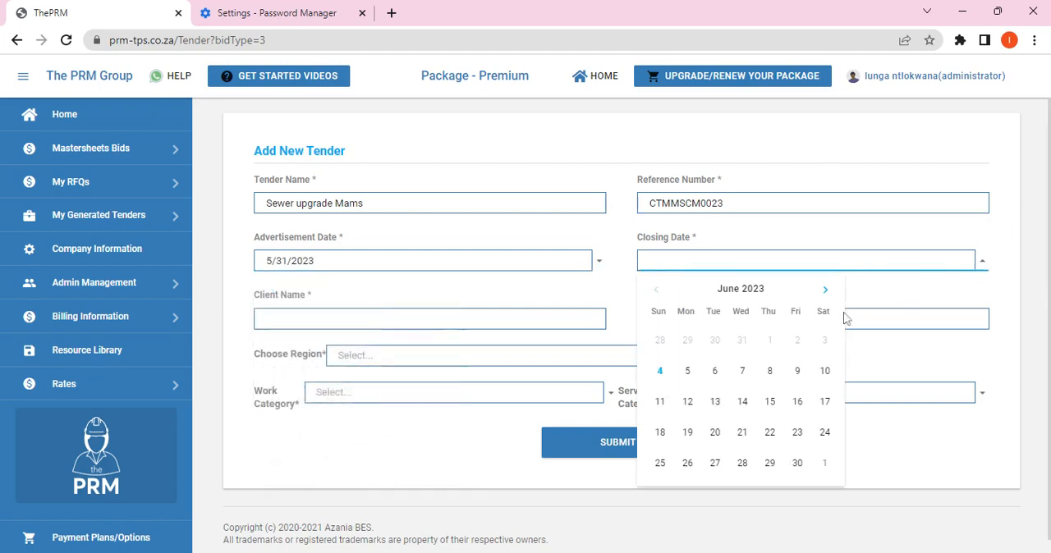
left_click(797, 372)
Step: Enter CTMM as the tender's client name and fill in the estimator's name
left_click(431, 321)
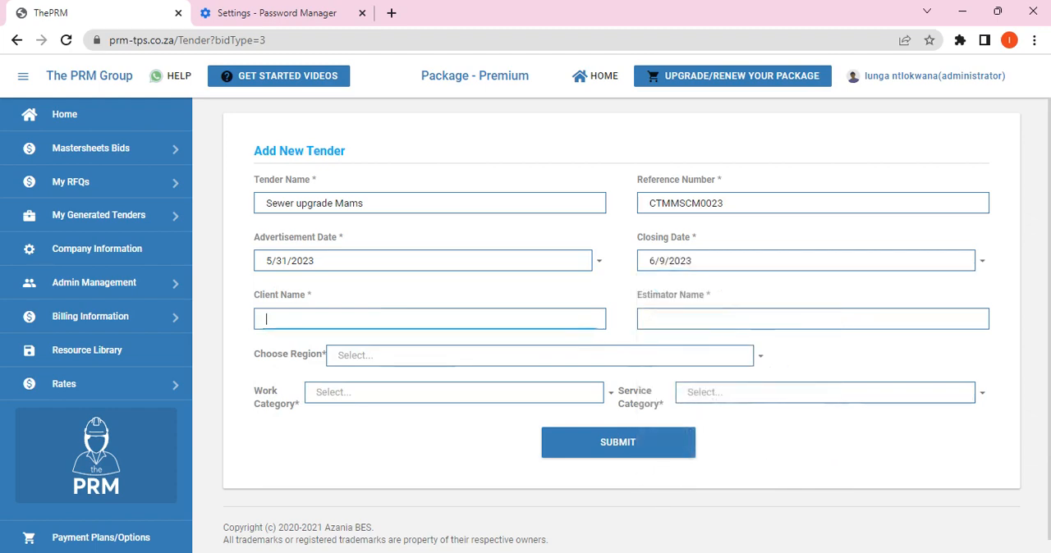
type("CTMM")
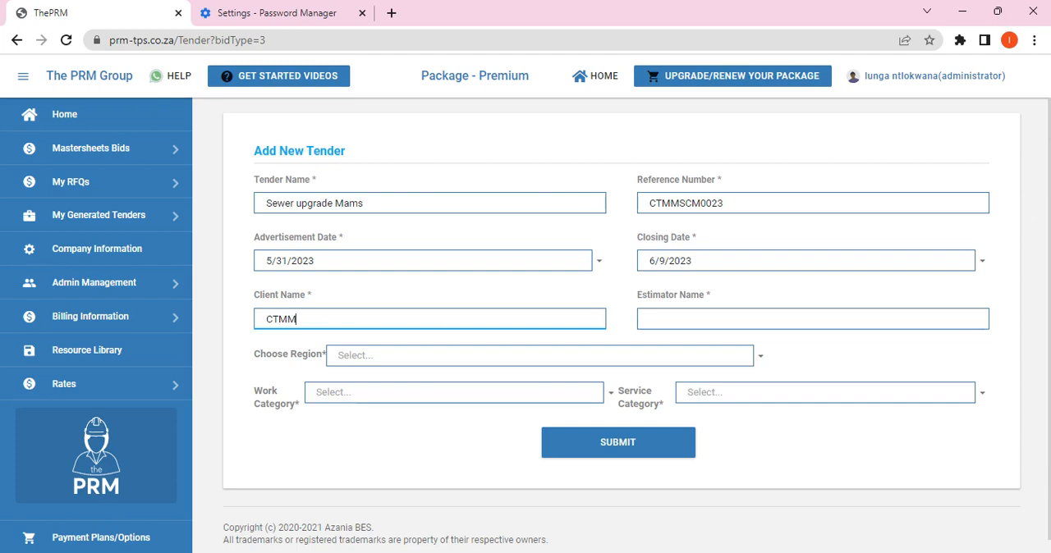
key("Tab")
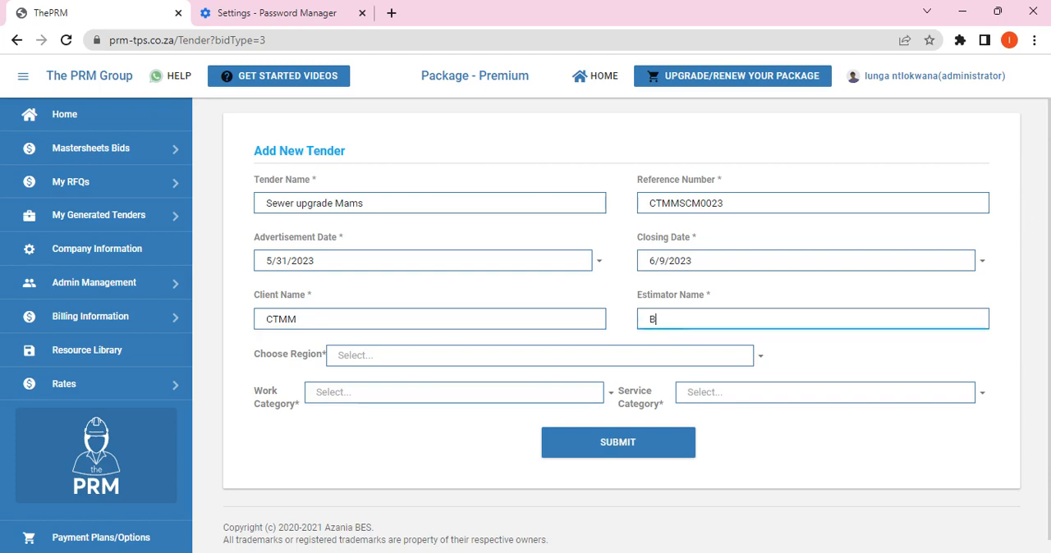
Step: Set the region to Gauteng, work category to General Buildings and service category to Sewer-Services, and submit the tender
left_click(758, 359)
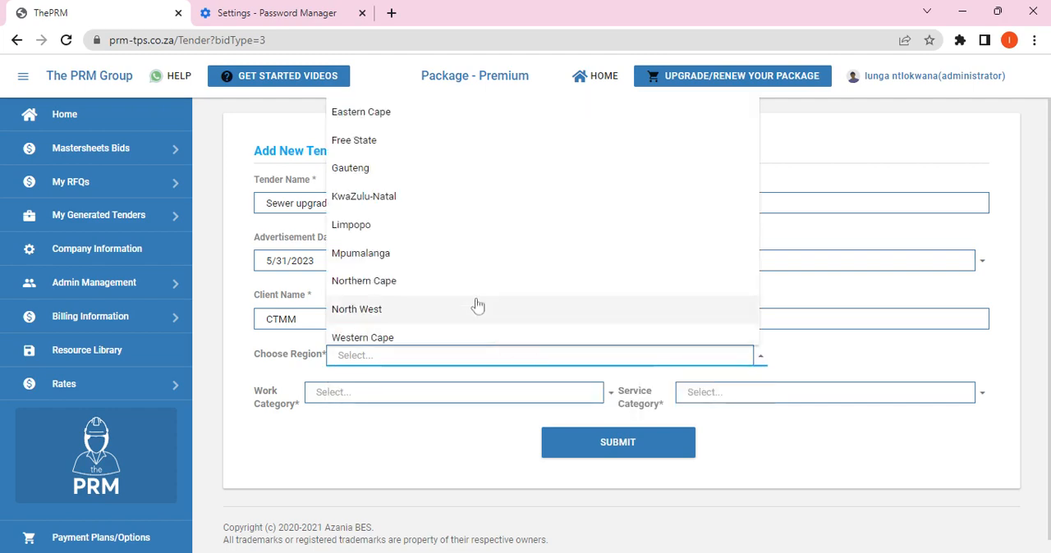
left_click(351, 168)
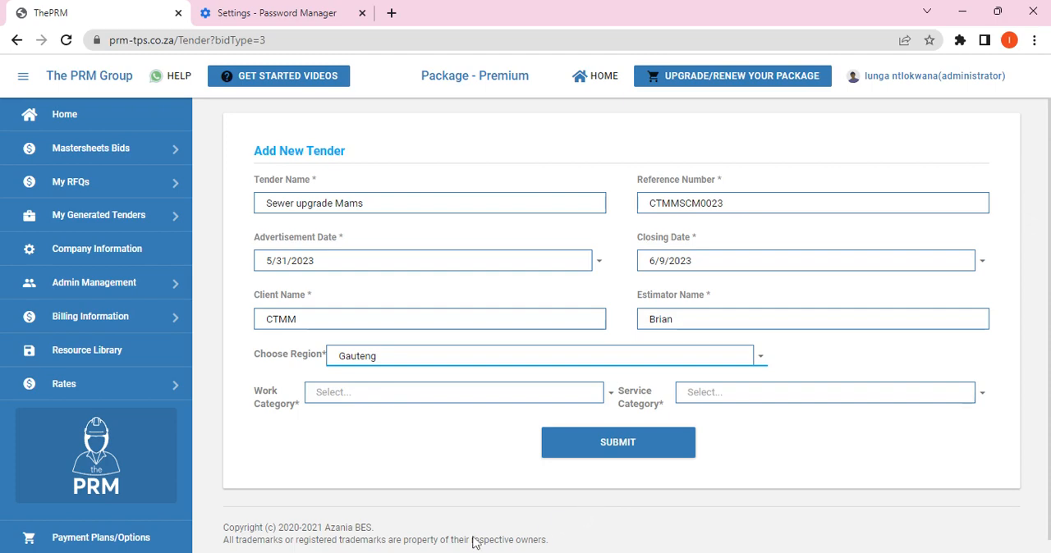
left_click(611, 393)
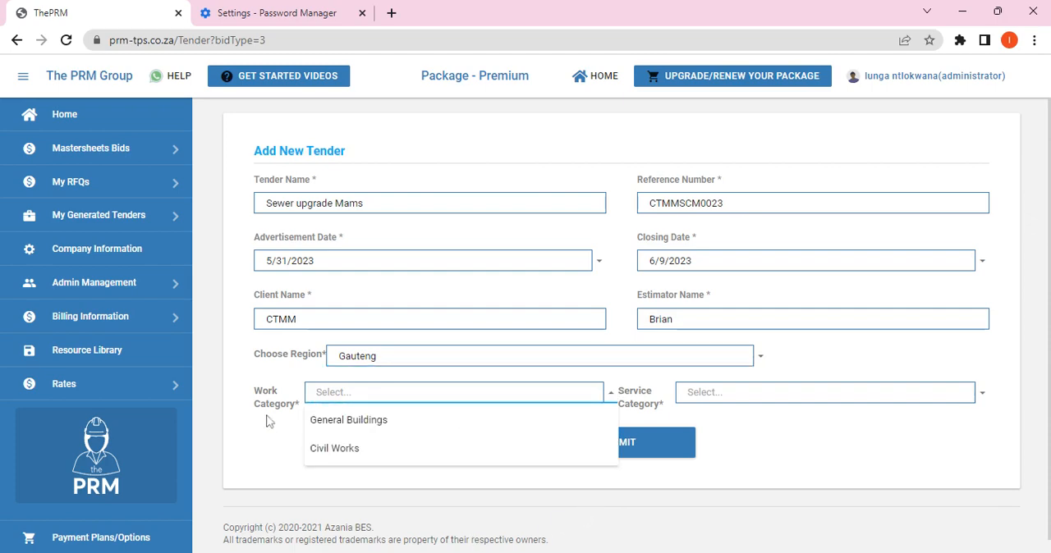
left_click(337, 423)
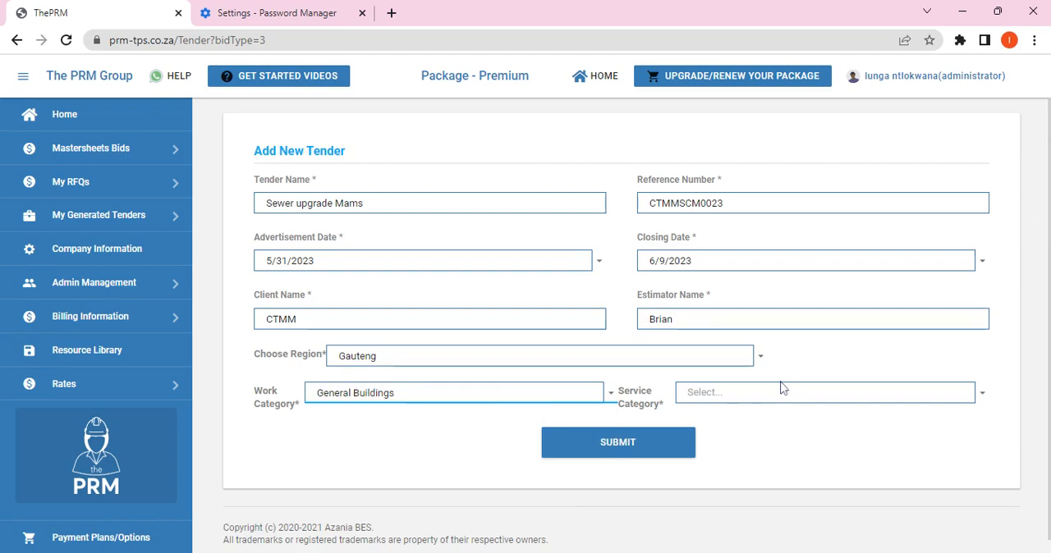
left_click(774, 392)
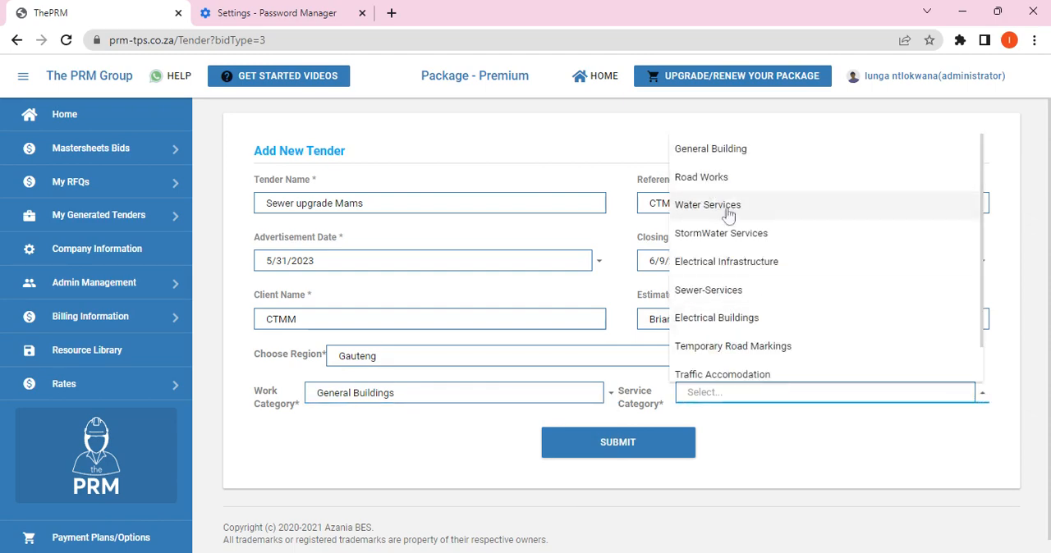
left_click(683, 297)
left_click(640, 447)
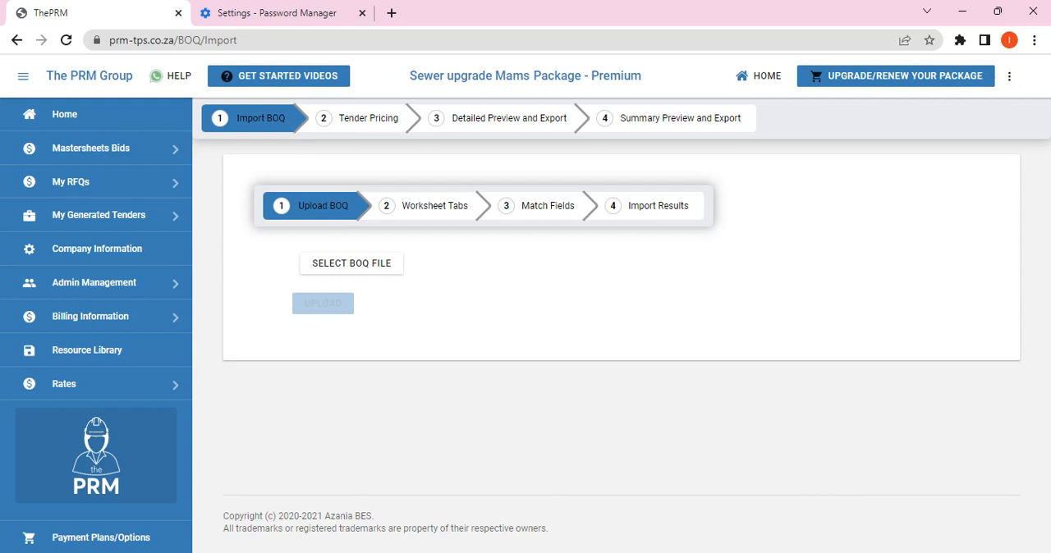
Step: Select and upload the BOQ file "BOQ Sewer Upgrades REV1.xls"
left_click(371, 272)
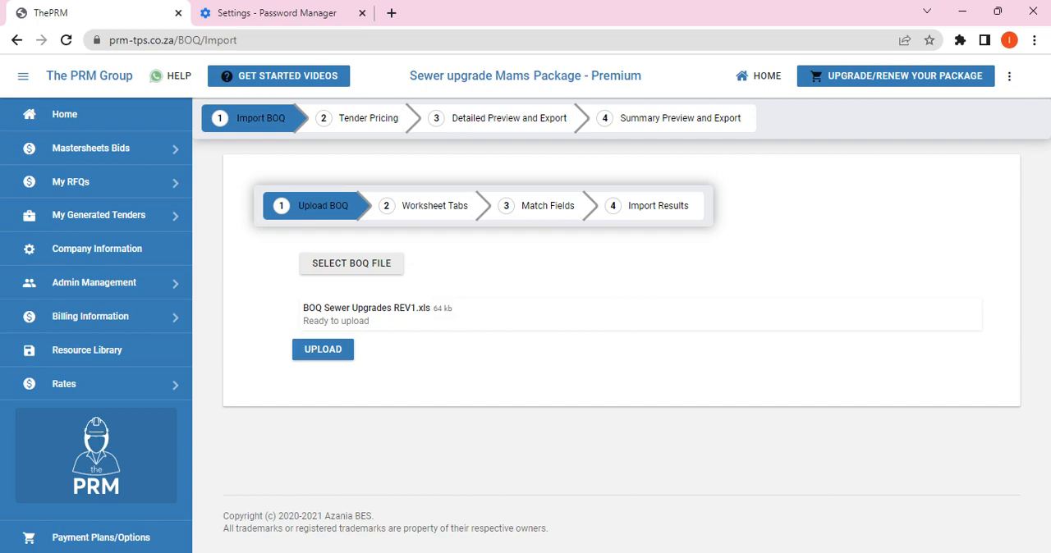
left_click(340, 361)
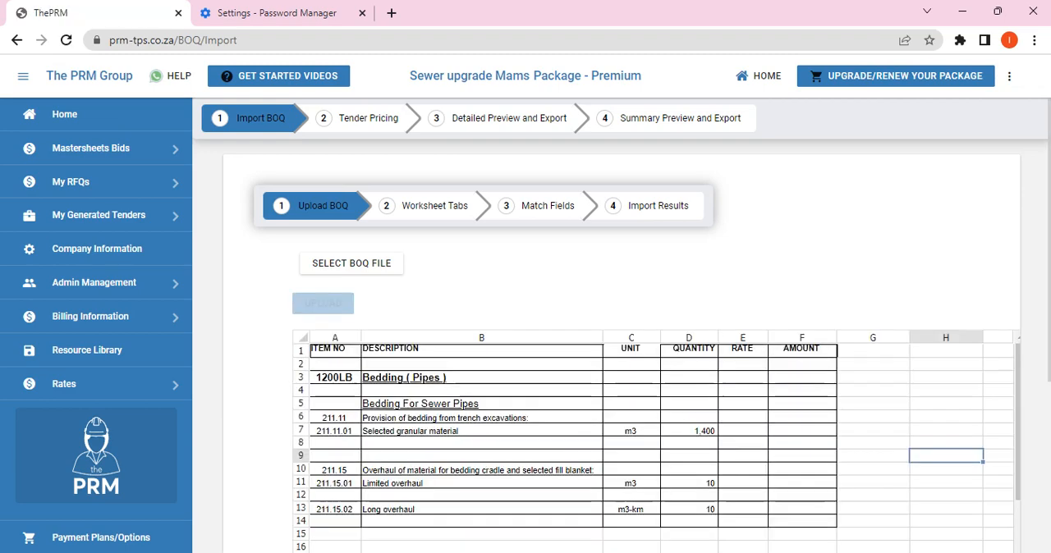
Step: Review the uploaded BOQ's sewer pipes, earthworks pipe trench and site clearance sheets
scroll(989, 401, "down", 6)
scroll(1009, 417, "down", 5)
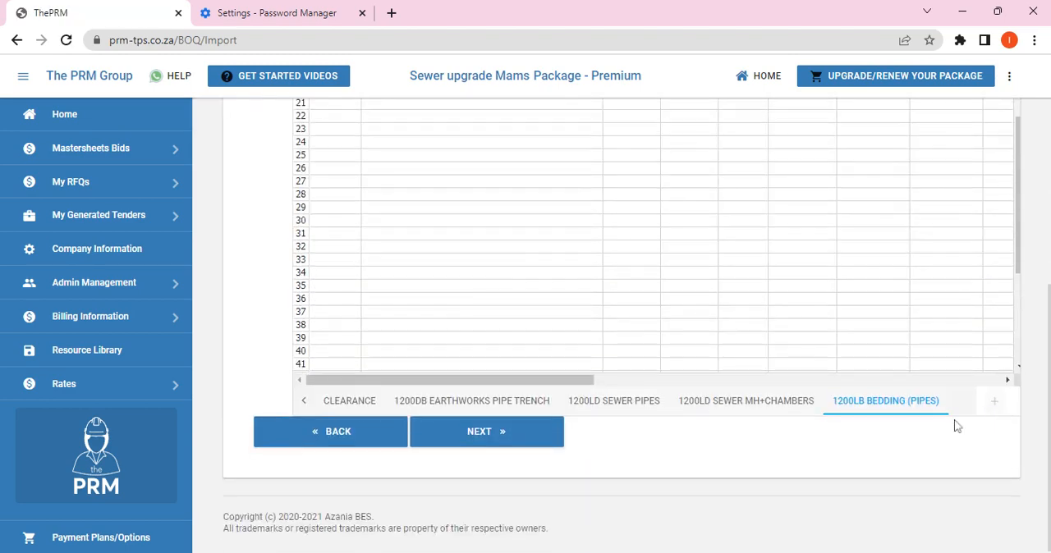
left_click(631, 404)
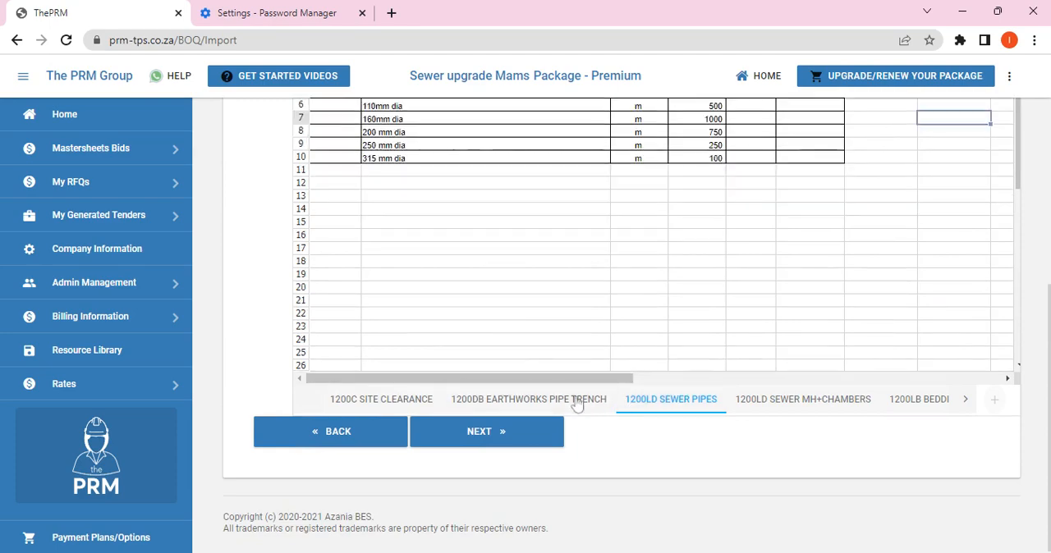
left_click(576, 406)
left_click(407, 407)
scroll(683, 331, "up", 3)
scroll(607, 272, "down", 5)
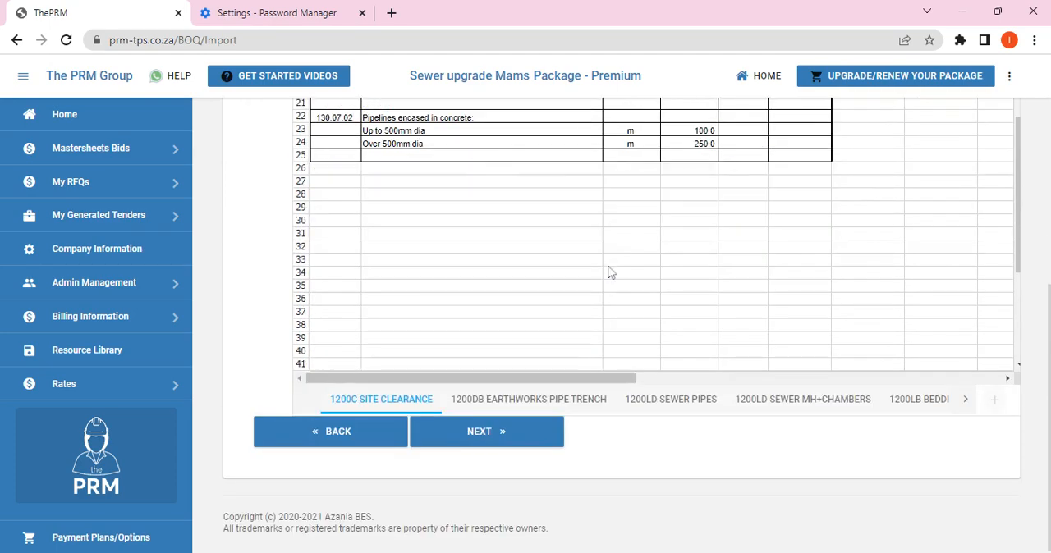
Step: Proceed past the worksheet tabs stage to column matching, leaving all P&G indicators and preferred descriptions blank
left_click(481, 452)
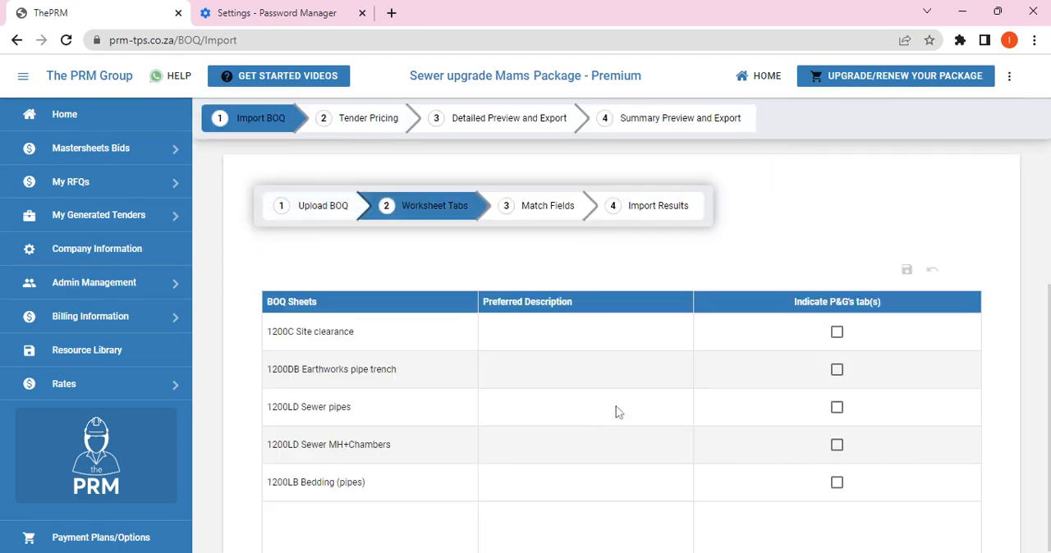
scroll(853, 391, "down", 3)
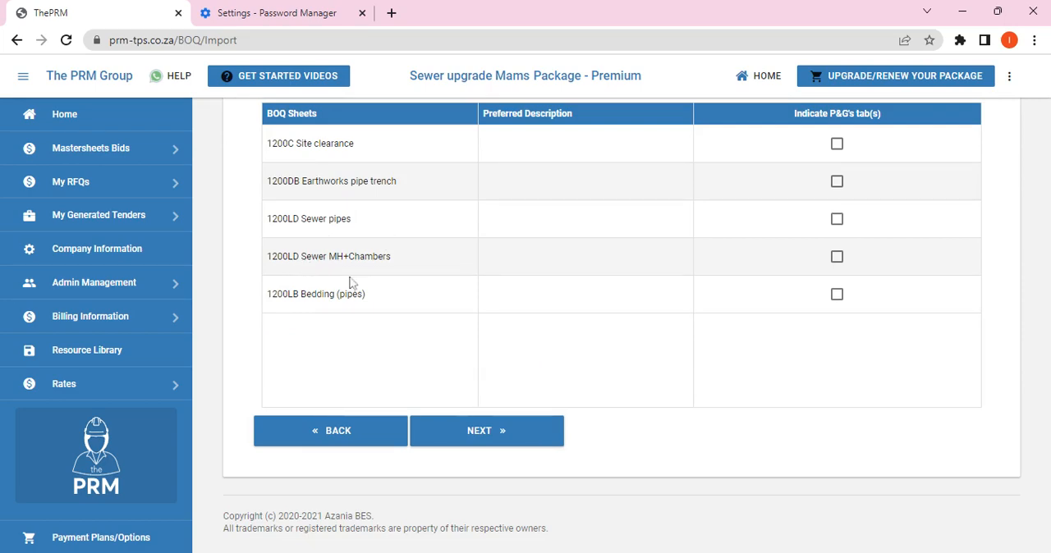
left_click(499, 436)
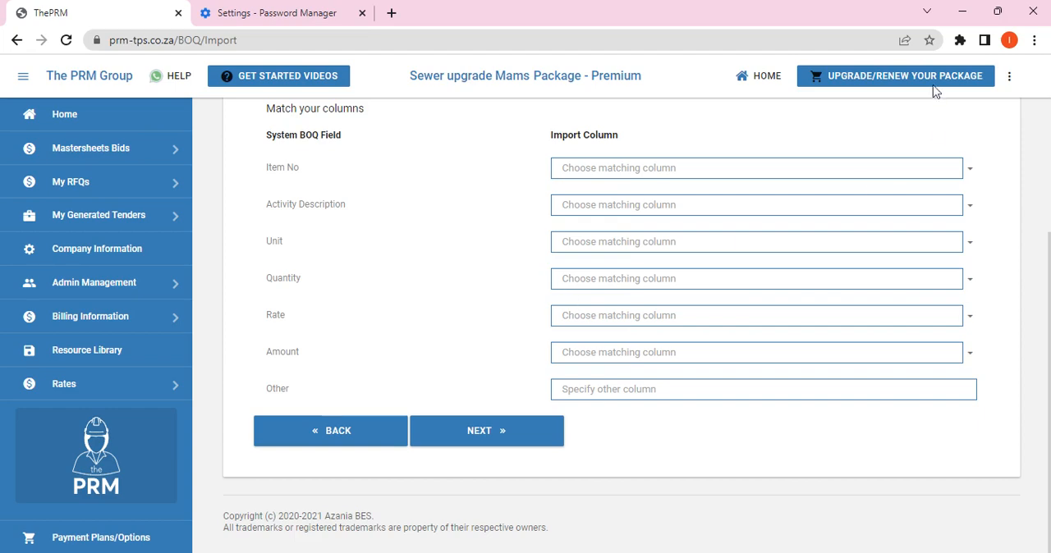
Step: Match the Item No, Activity Description and Unit fields to the import columns ITEM NO, DESCRIPTION and UNIT
left_click(971, 171)
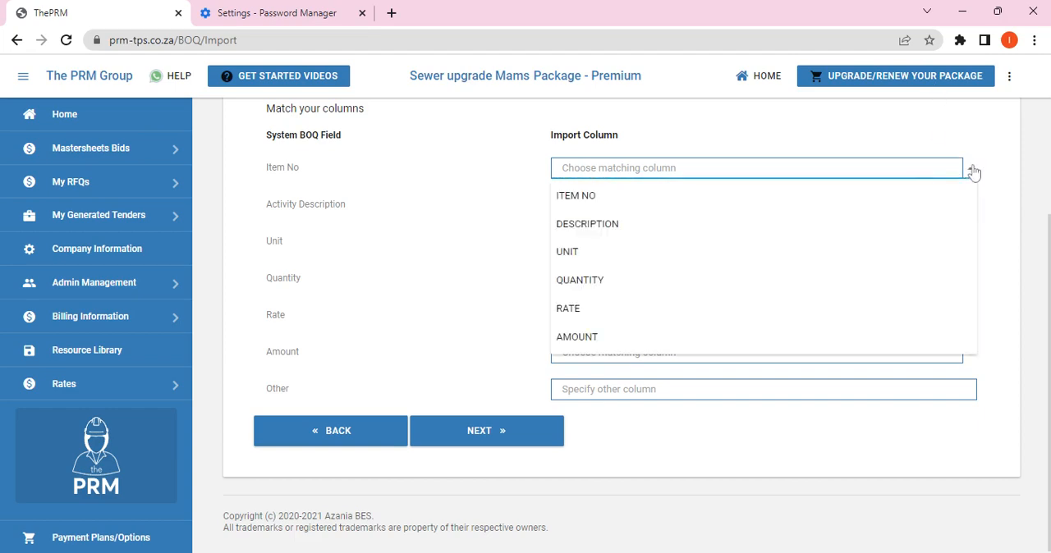
left_click(584, 196)
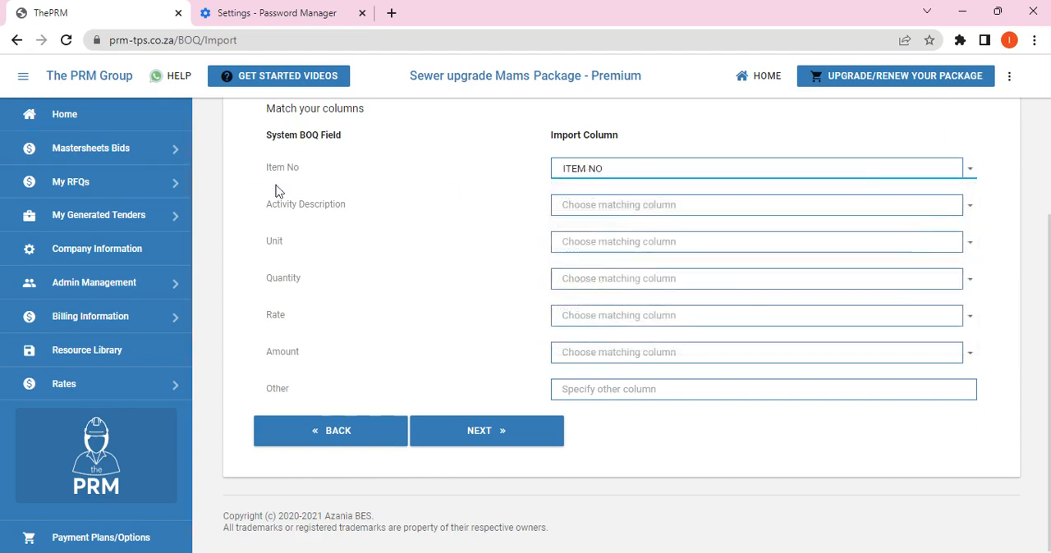
left_click(969, 210)
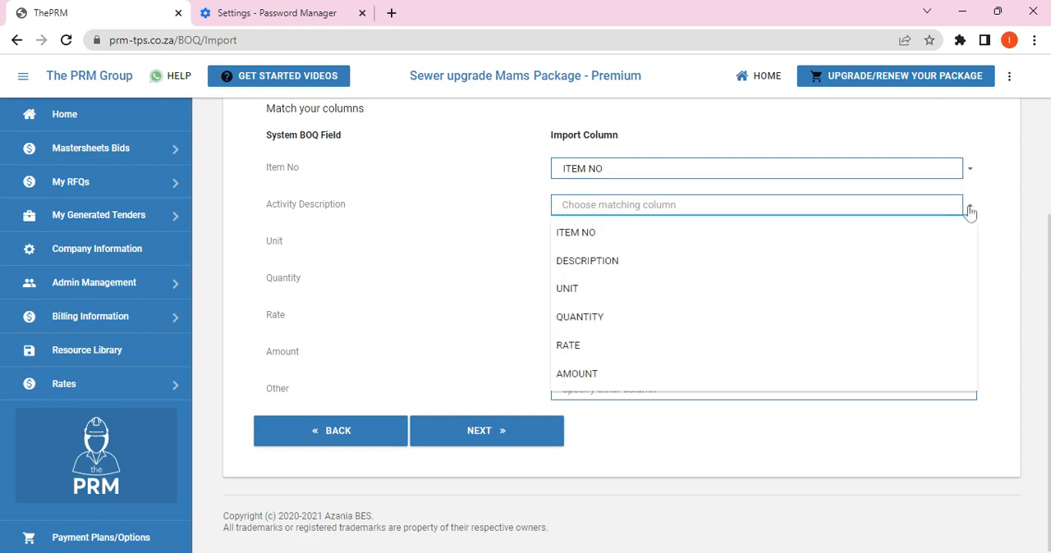
left_click(600, 267)
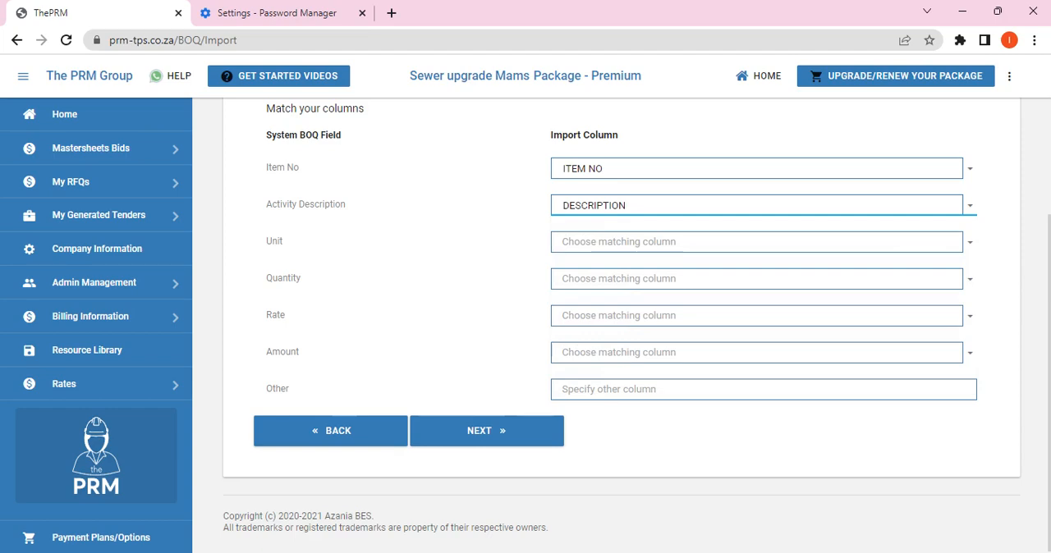
left_click(625, 248)
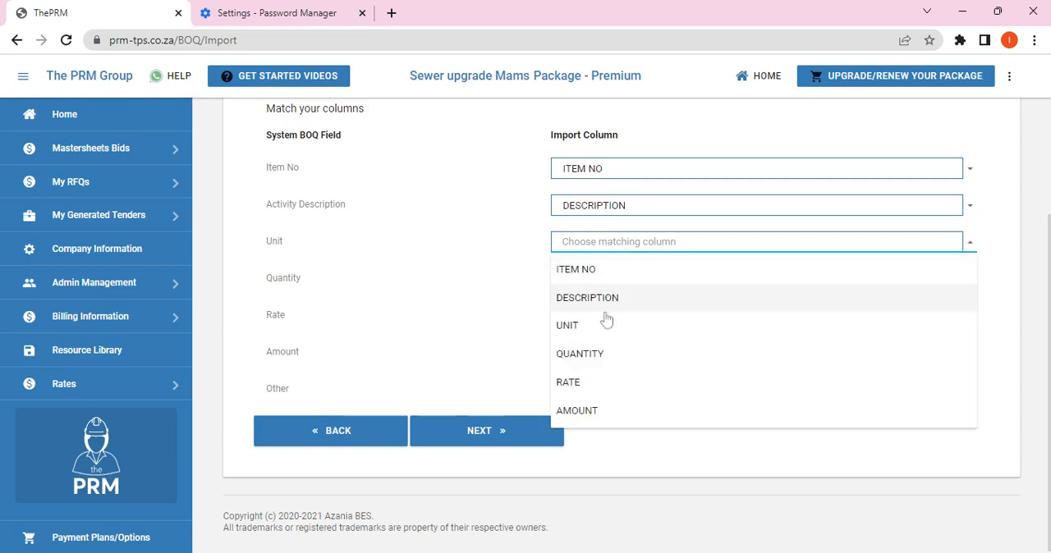
left_click(599, 326)
Step: Match Quantity, Rate and Amount to the import columns QUANTITY, RATE and AMOUNT, and confirm the matching to process the BOQ
left_click(592, 282)
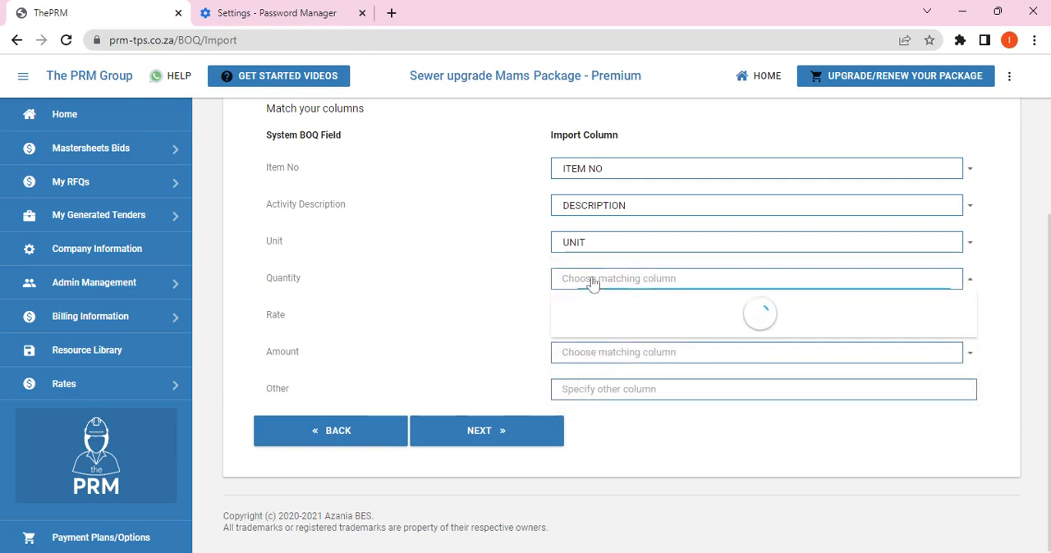
left_click(583, 392)
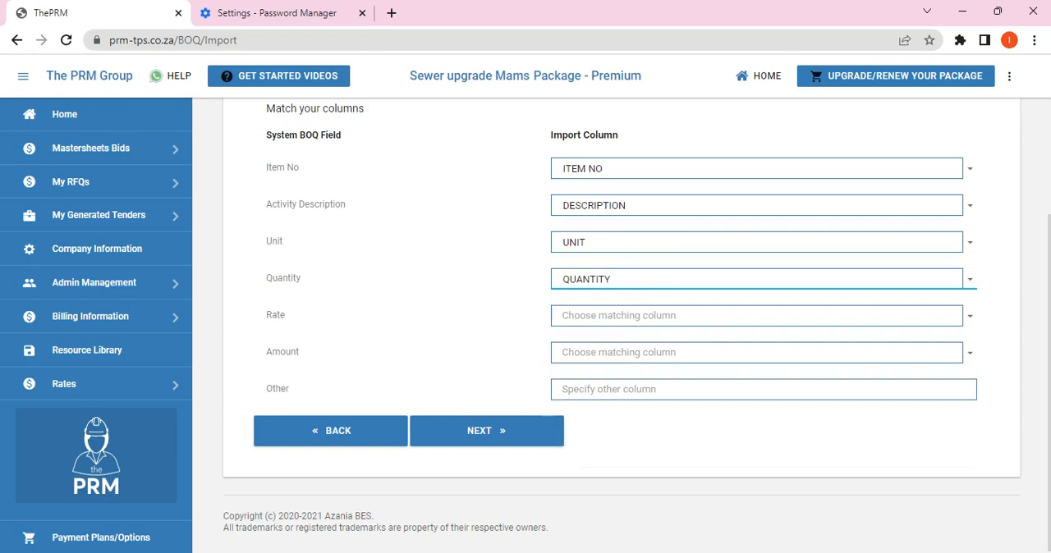
left_click(591, 318)
left_click(596, 462)
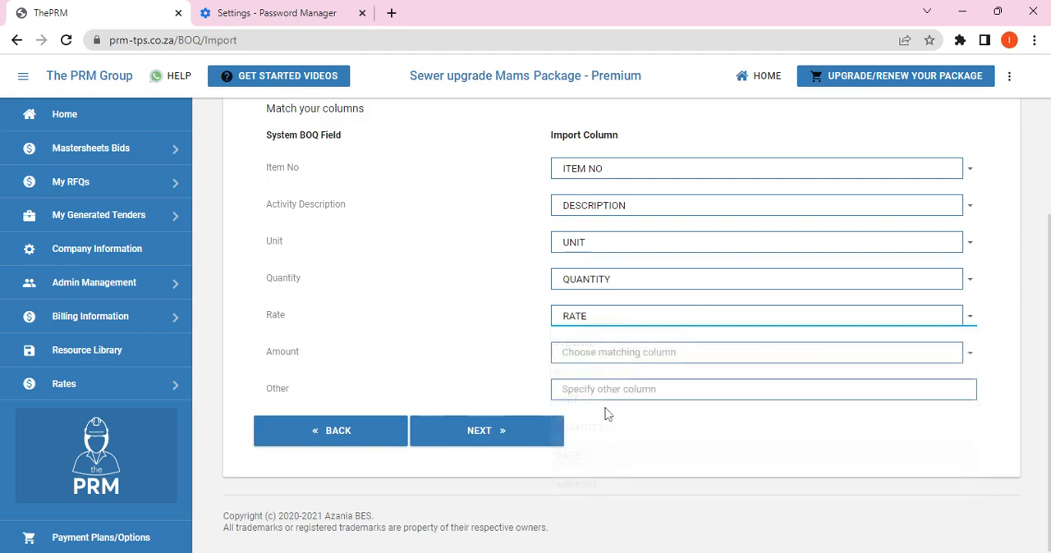
left_click(581, 359)
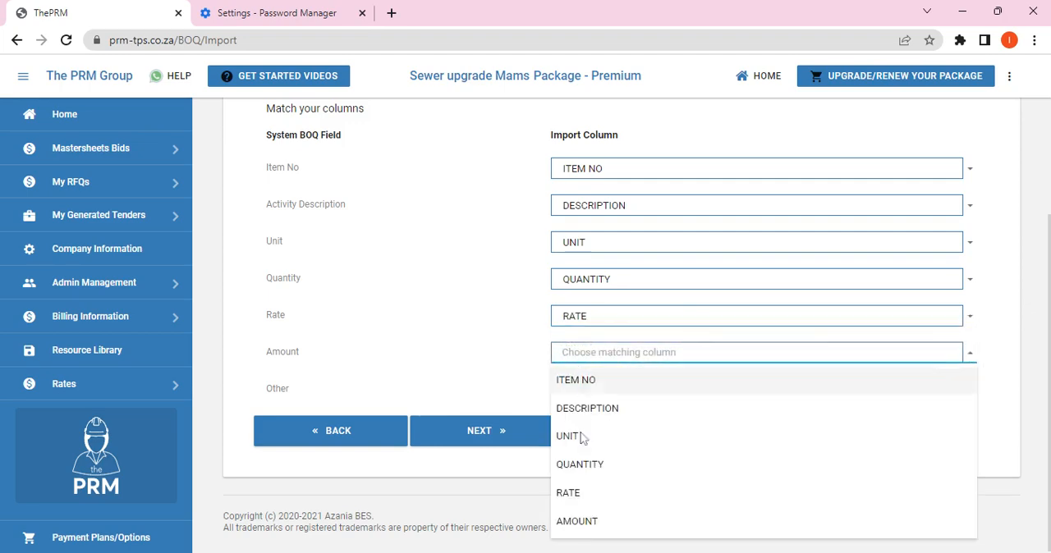
left_click(583, 522)
left_click(494, 438)
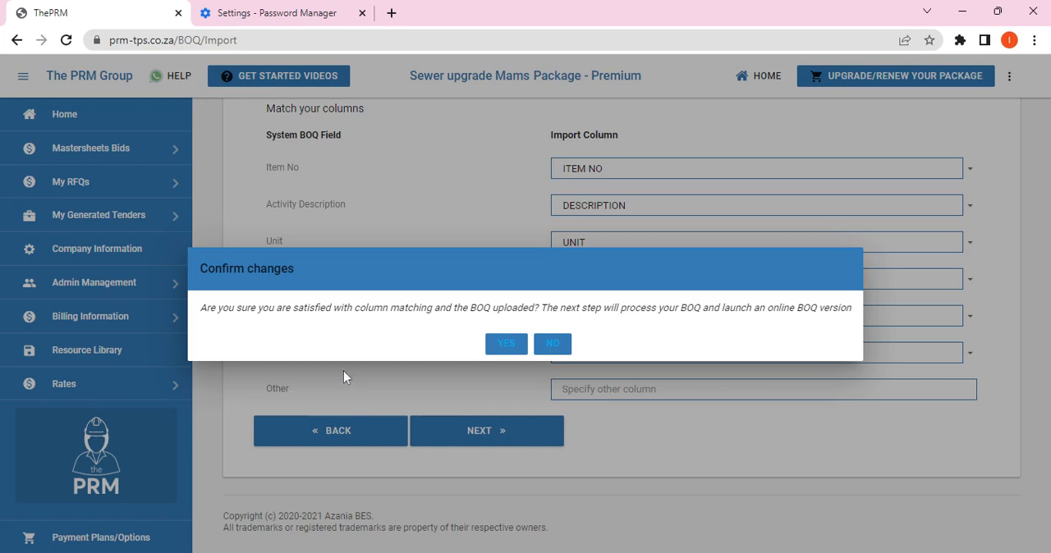
left_click(505, 345)
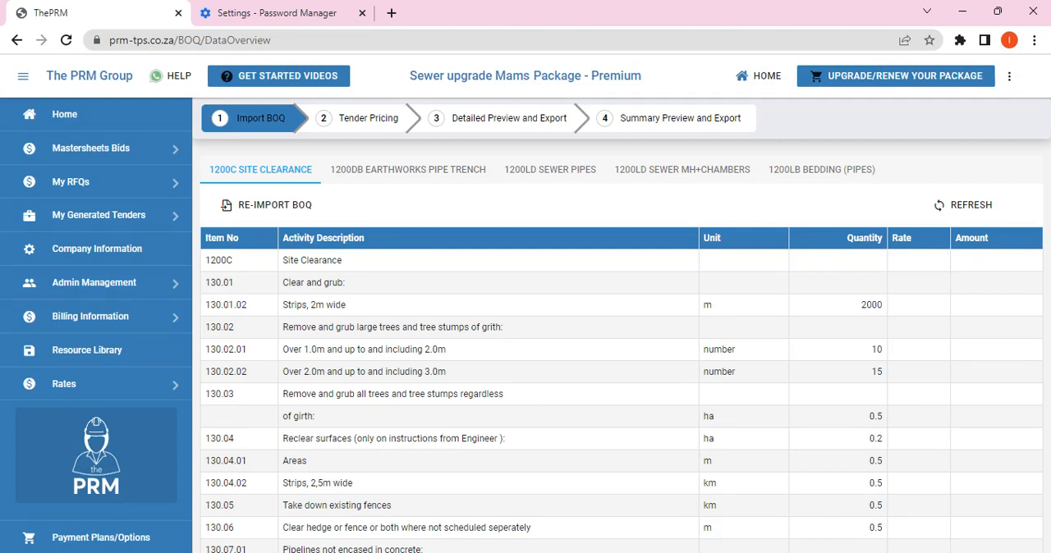
Step: Review the imported earthworks pipe trench, sewer pipes, sewer MH+chambers and bedding sheets
left_click(393, 174)
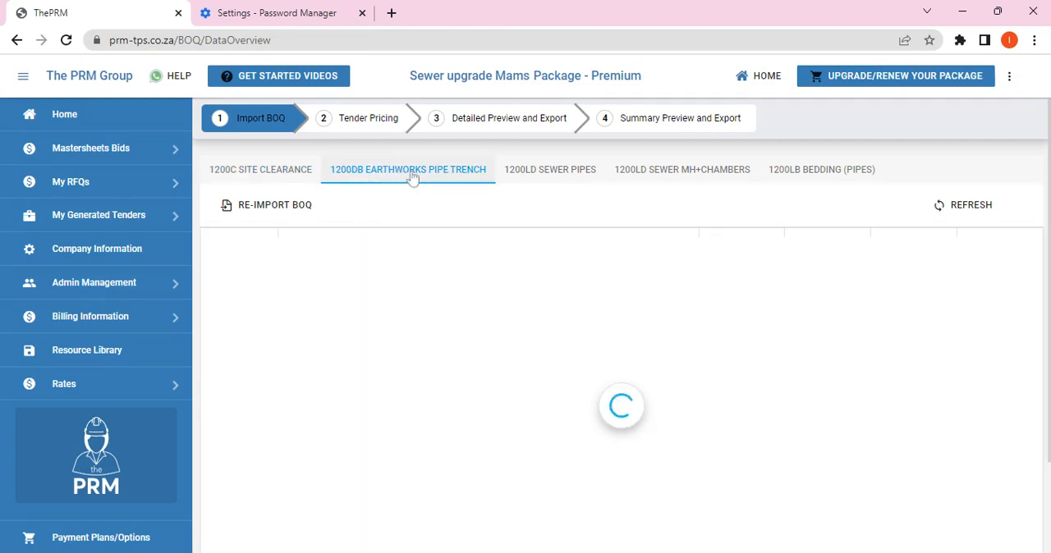
left_click(549, 176)
left_click(720, 183)
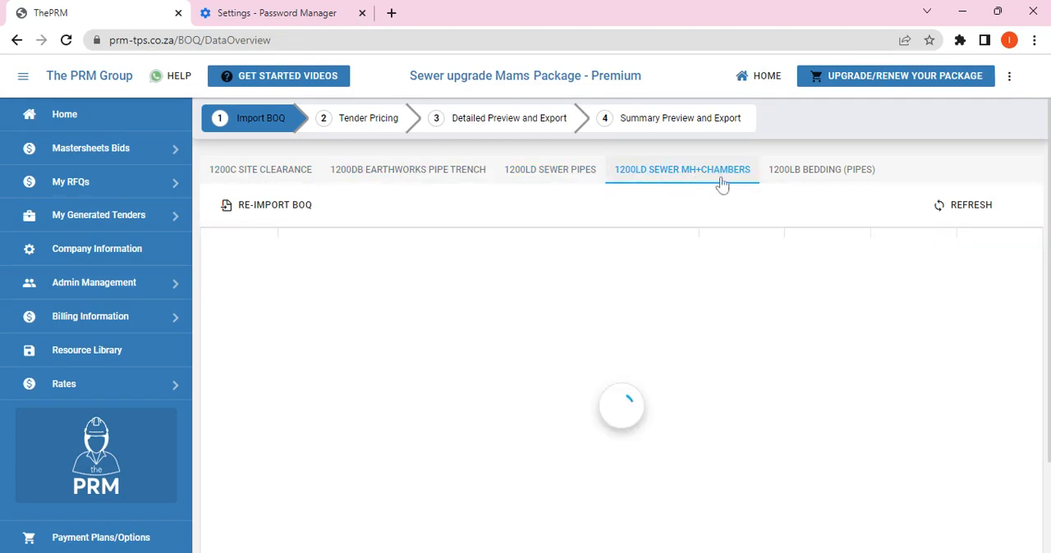
left_click(801, 171)
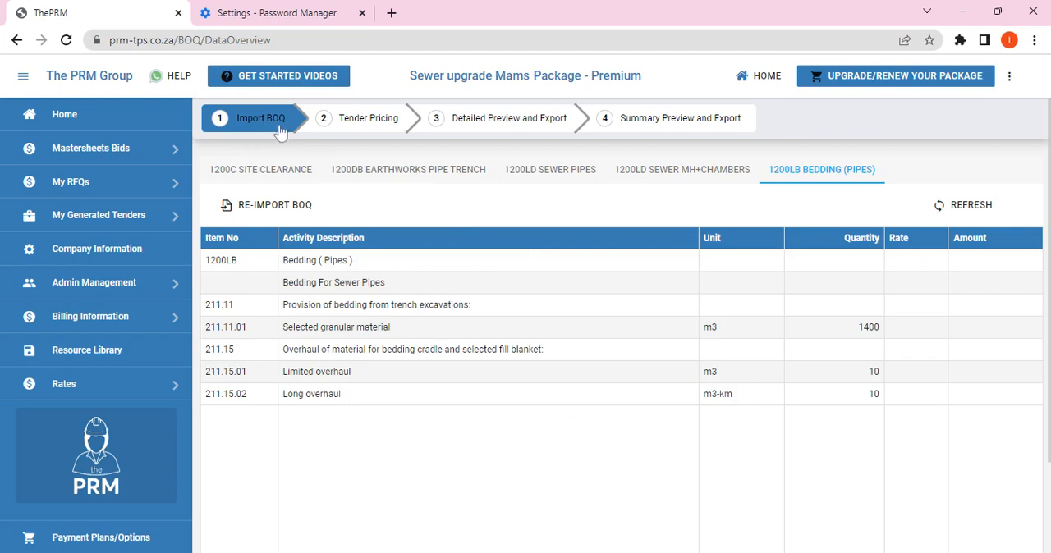
Step: Proceed to tender pricing and auto-match the site clearance items at 50% accuracy, accepting all suggested rates and saving them
left_click(369, 121)
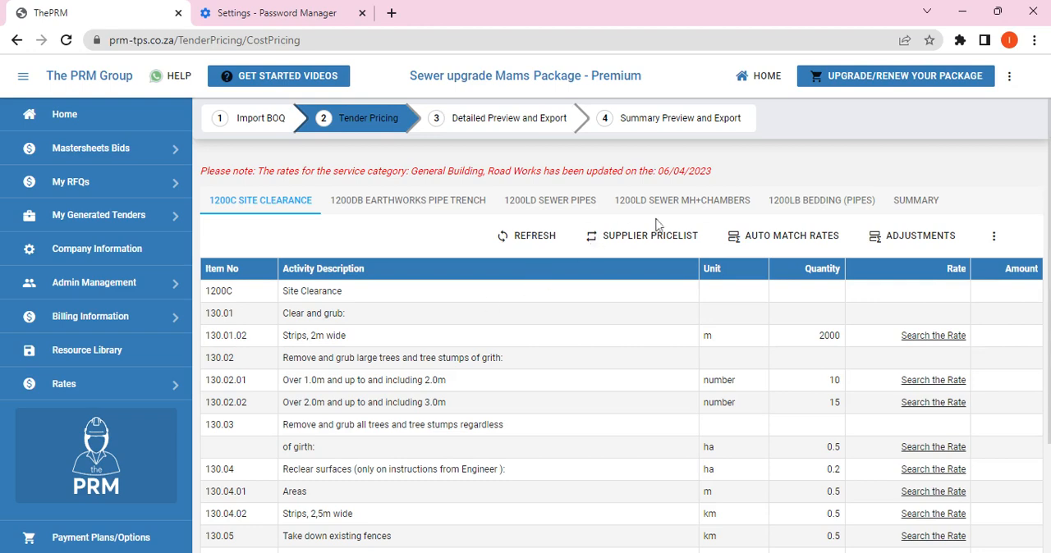
left_click(776, 238)
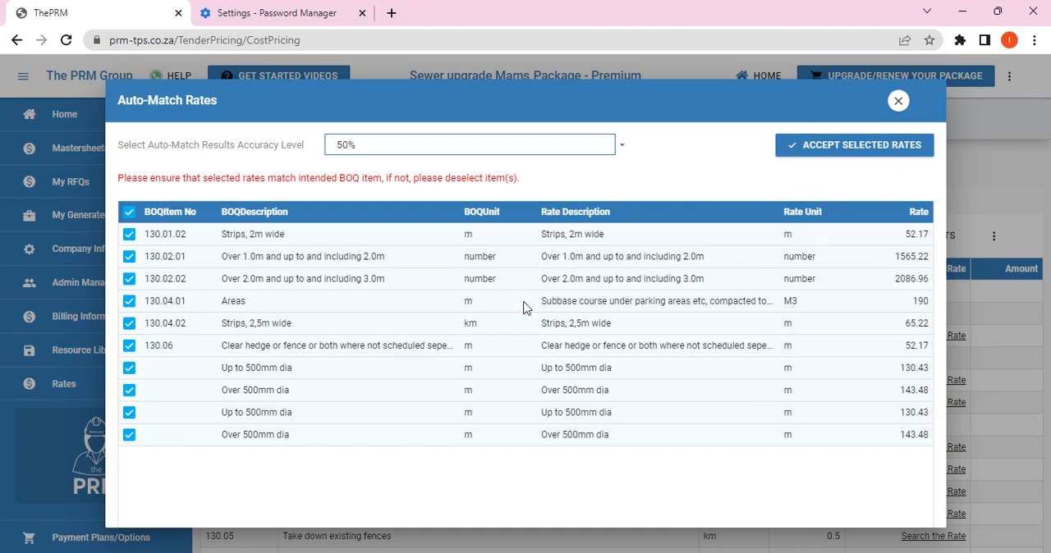
left_click(838, 153)
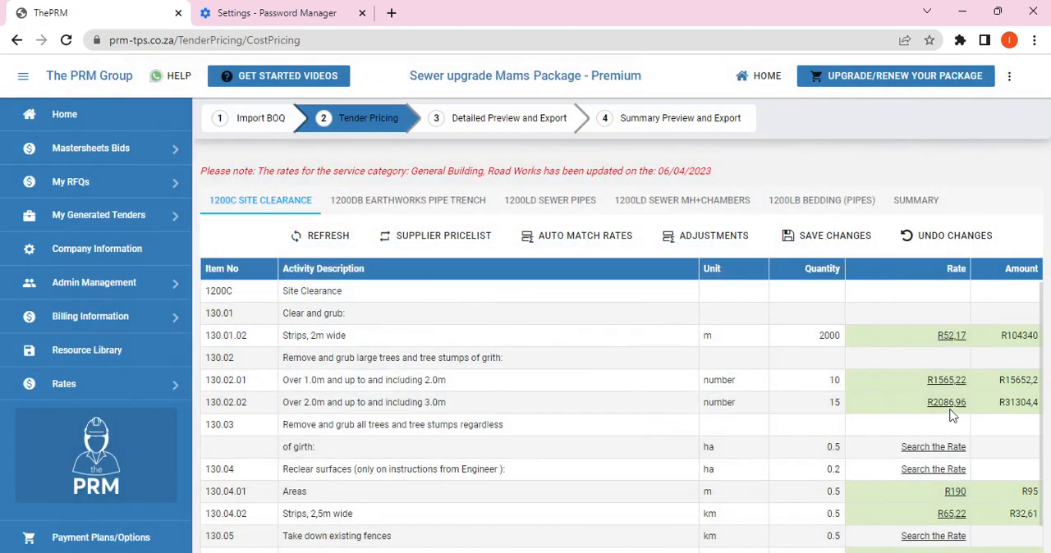
scroll(950, 416, "down", 1)
scroll(934, 509, "up", 1)
left_click(829, 235)
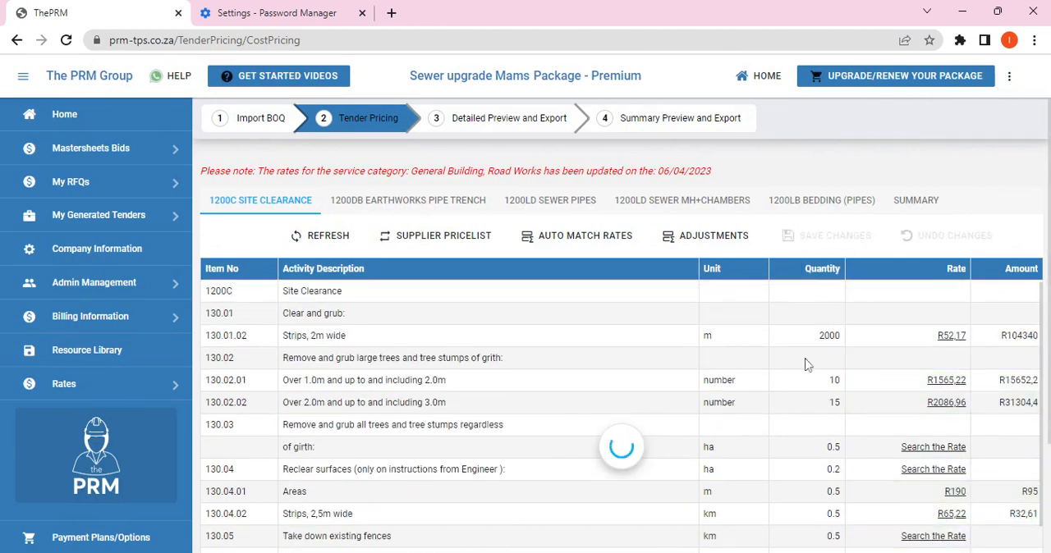
Step: Auto-match the earthworks pipe trench items at 50% accuracy, accept all suggested rates on both result pages, and save the sheet
left_click(451, 203)
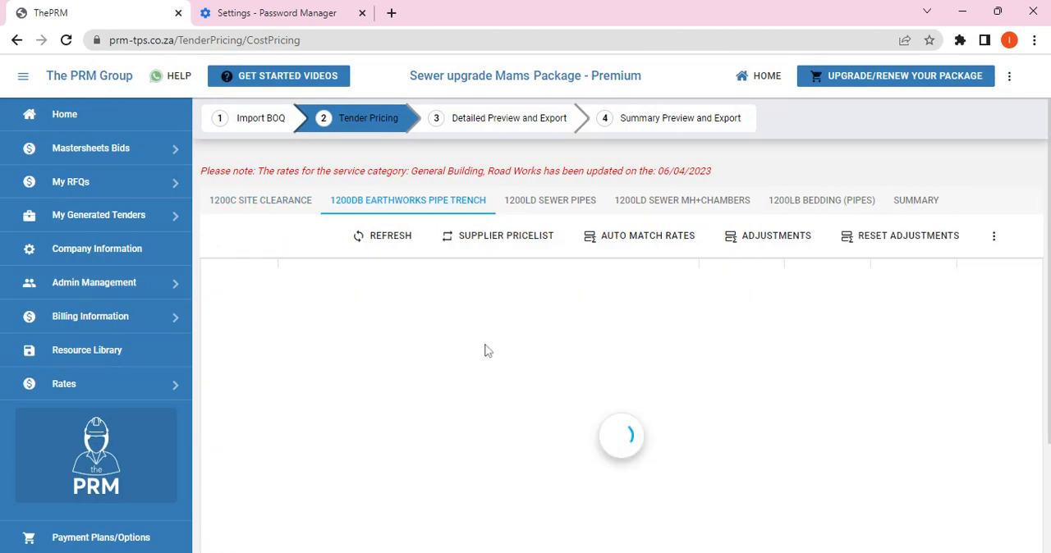
left_click(790, 240)
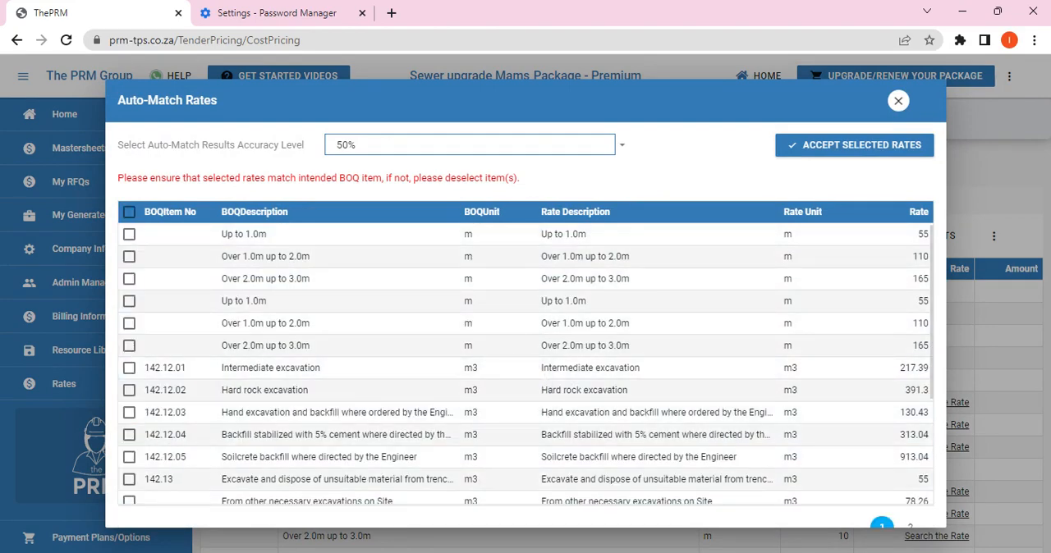
left_click(129, 214)
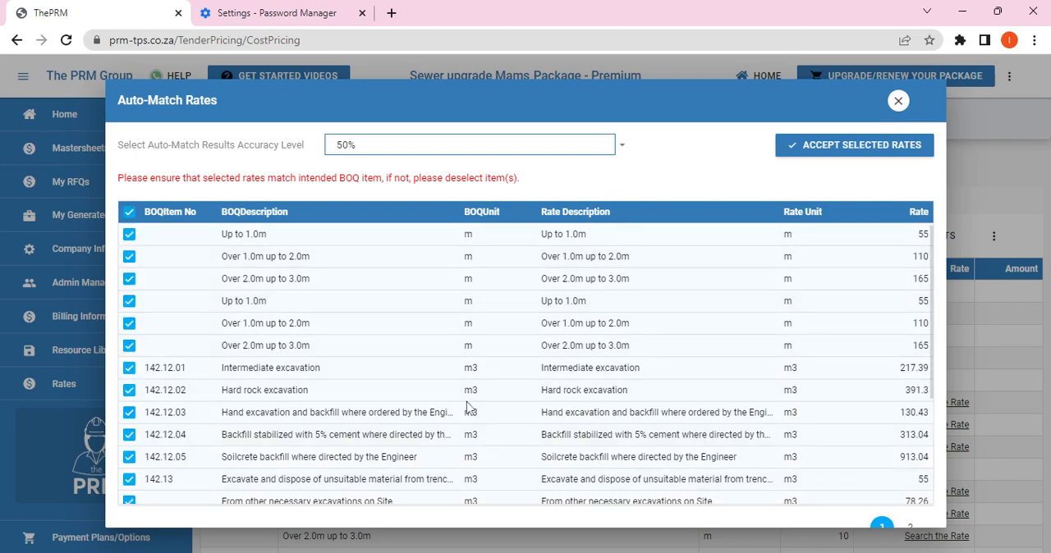
scroll(714, 349, "down", 2)
left_click(910, 528)
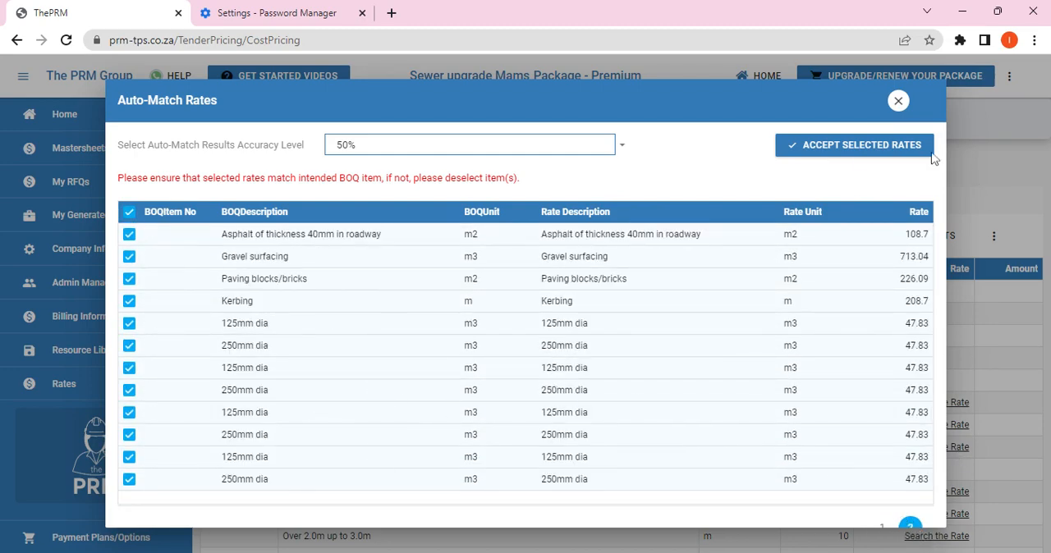
left_click(862, 156)
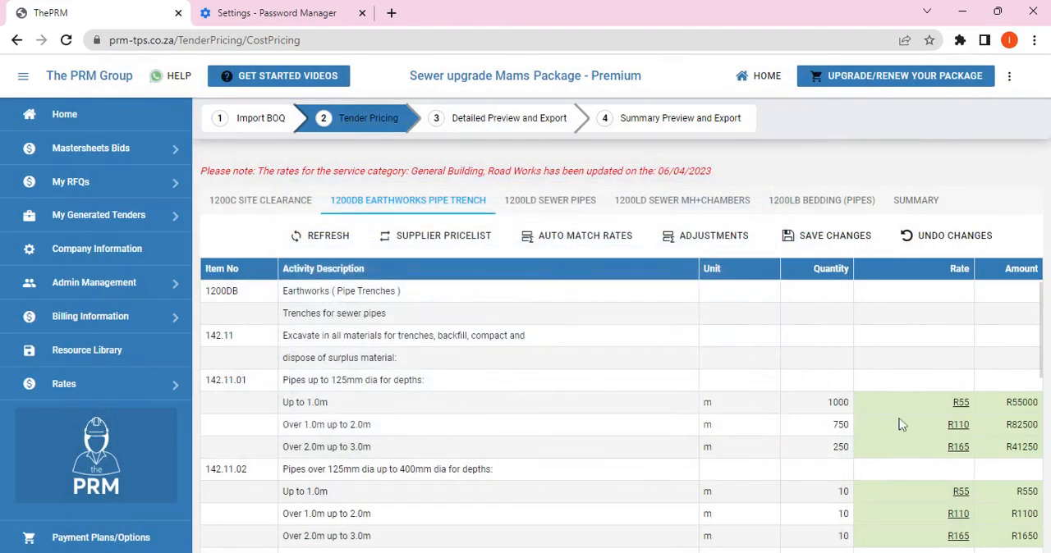
scroll(900, 424, "down", 10)
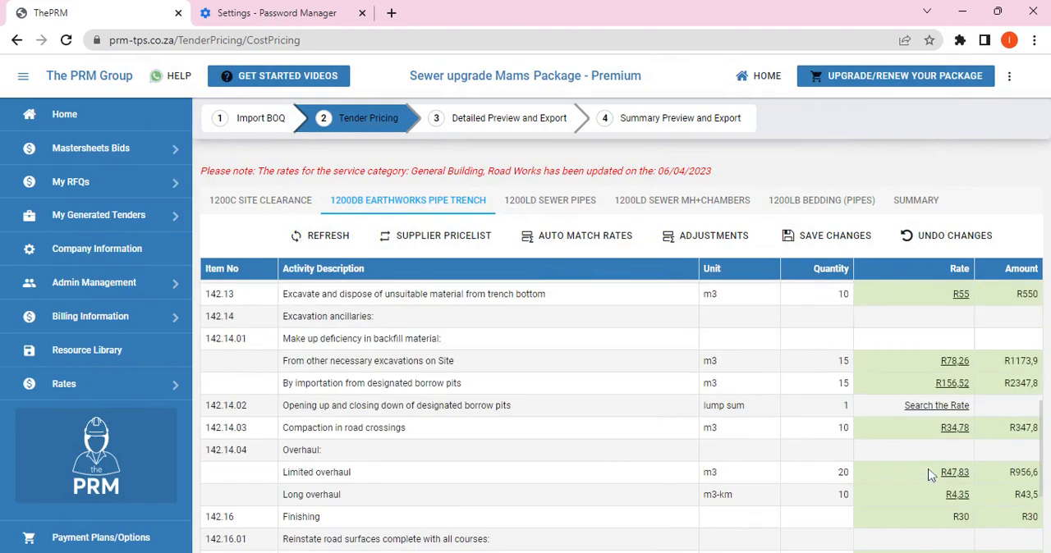
scroll(930, 476, "up", 10)
scroll(936, 408, "down", 3)
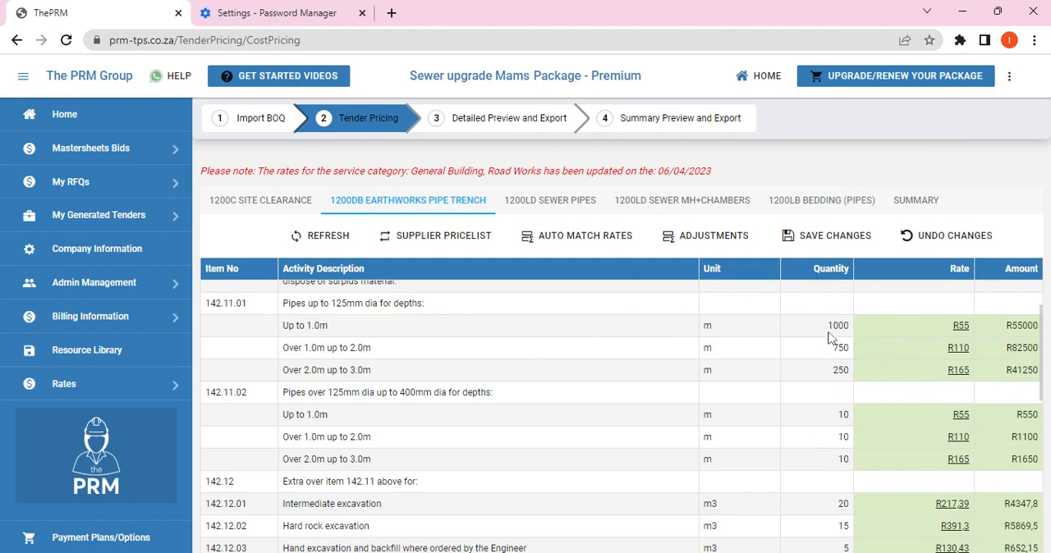
left_click(817, 239)
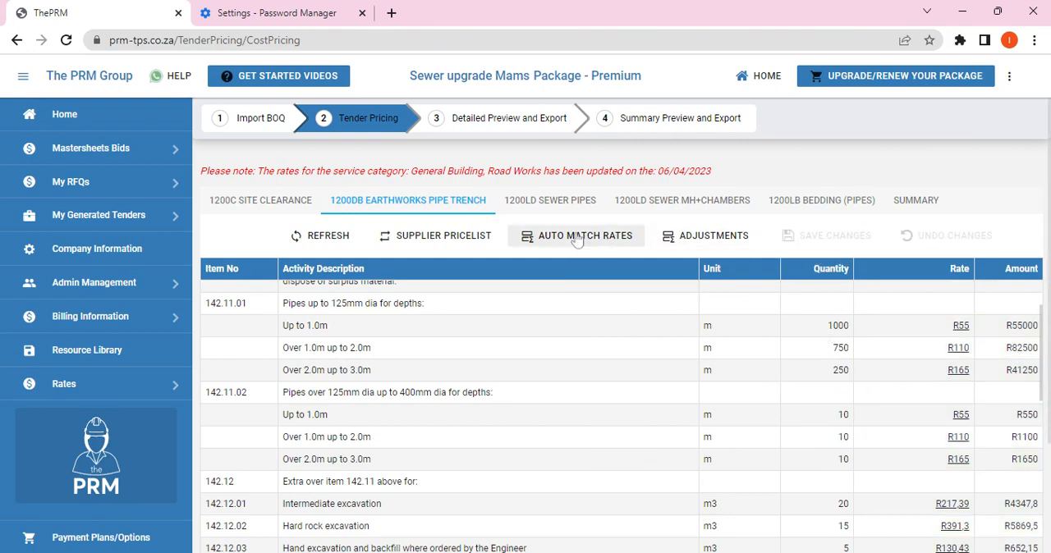
Step: Auto-match the sewer pipes rates at 50% accuracy, excluding the 110mm and 160mm dia items, and save the sheet
left_click(587, 201)
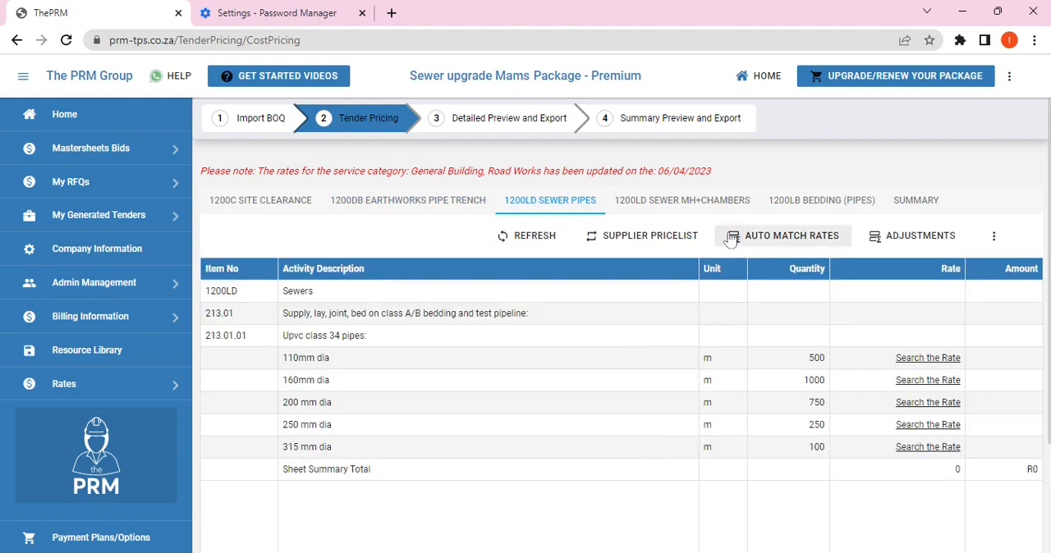
left_click(784, 240)
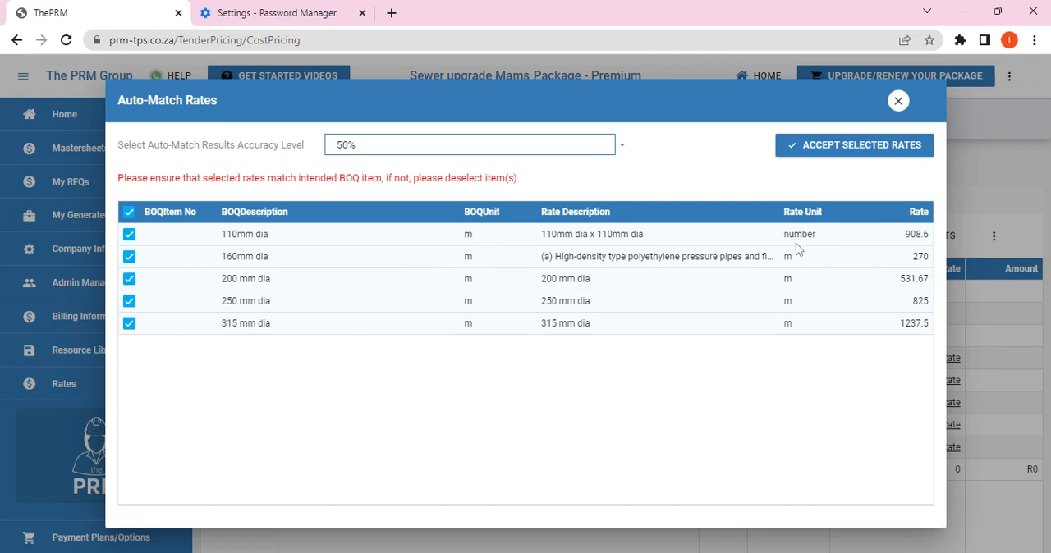
left_click(129, 235)
left_click(130, 257)
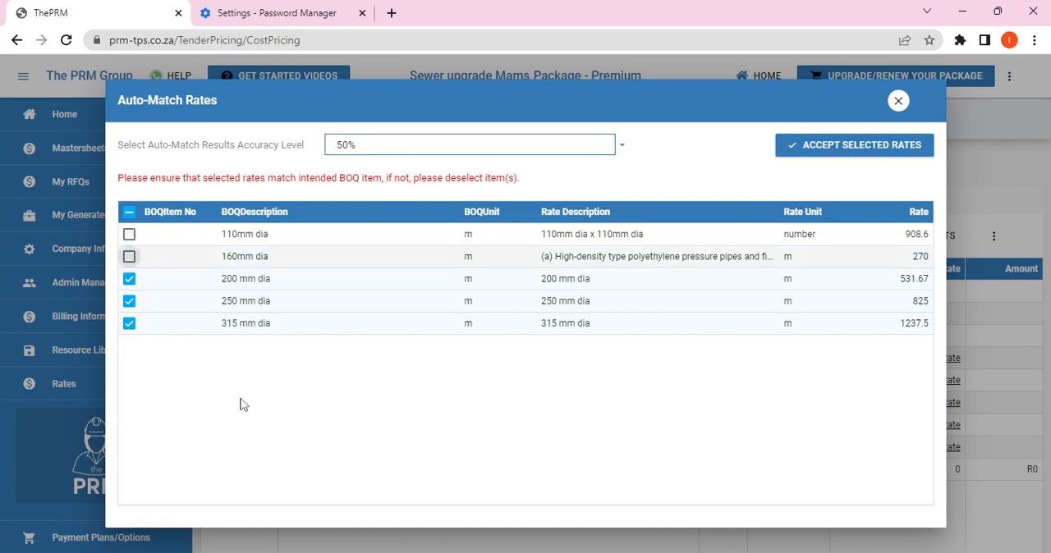
left_click(858, 148)
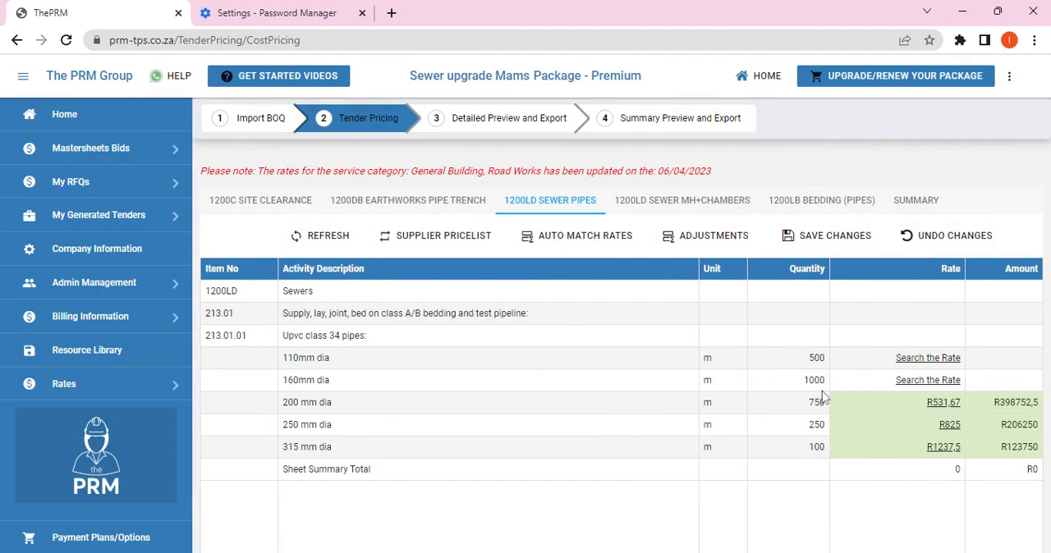
left_click(831, 238)
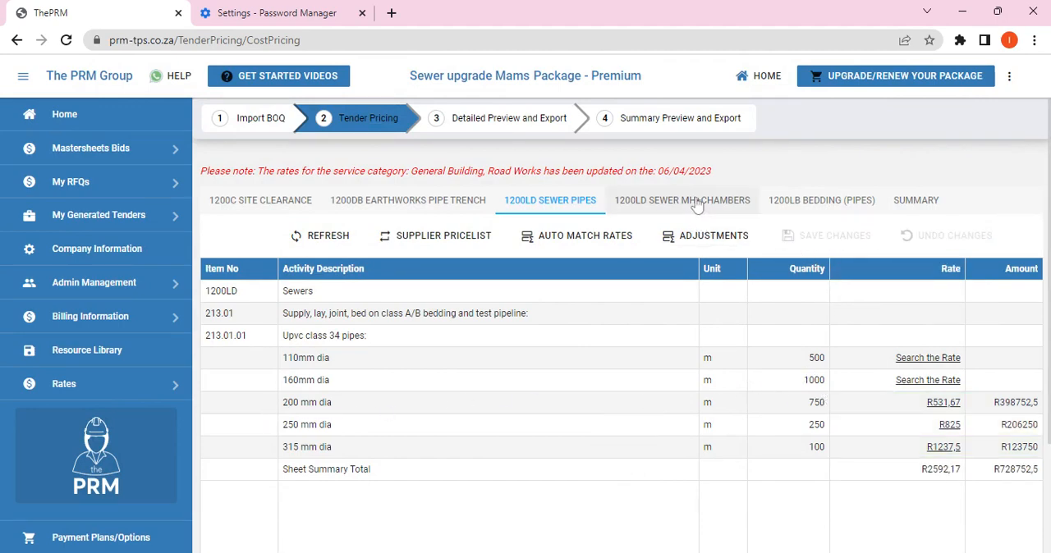
Step: Auto-match the sewer MH+chambers items at 50% accuracy, accept all suggested rates, and save the sheet
left_click(648, 204)
left_click(763, 238)
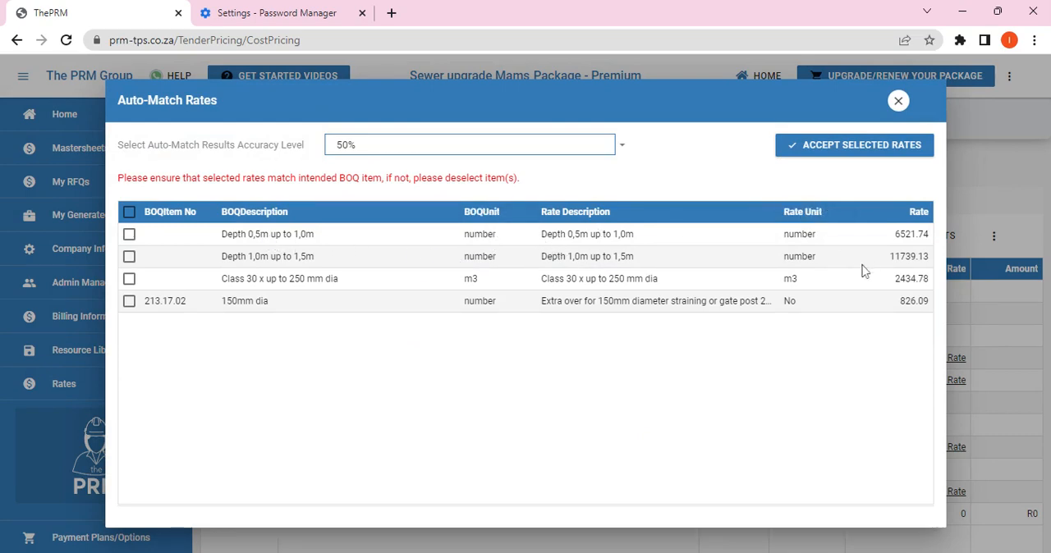
left_click(129, 213)
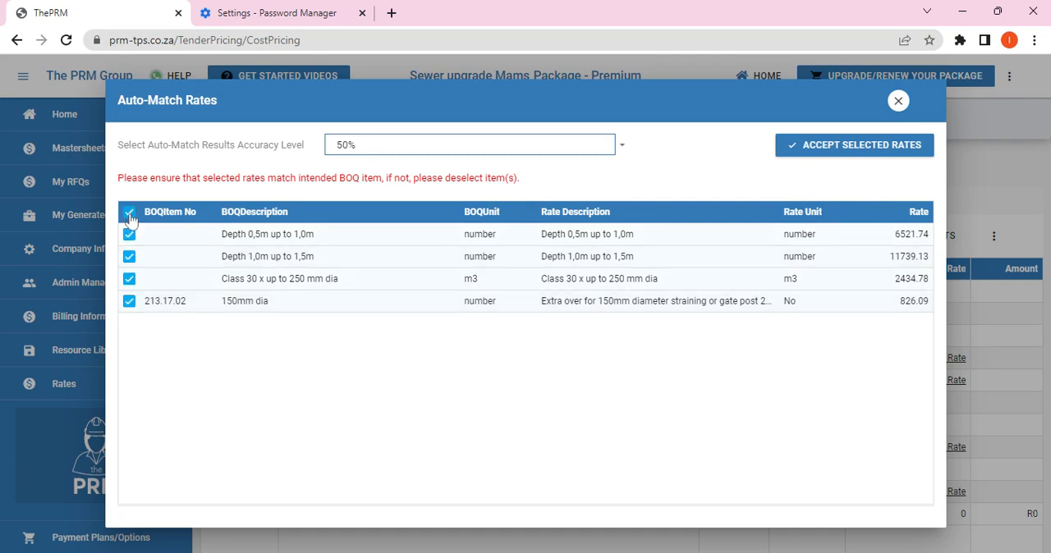
left_click(821, 151)
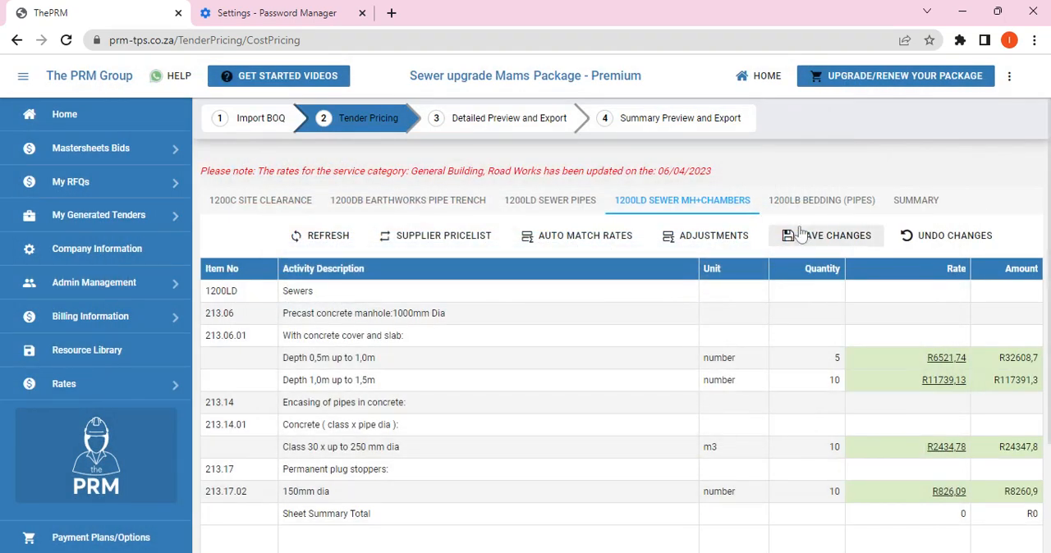
left_click(805, 237)
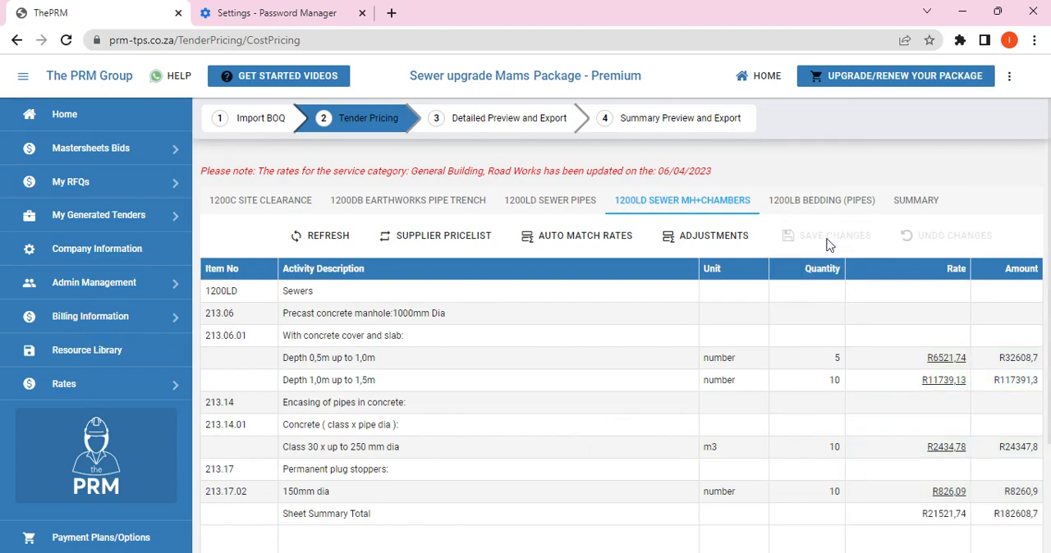
Step: Auto-match the pipe bedding items at 100% accuracy, accept all suggested rates, and save the sheet
left_click(821, 200)
left_click(774, 236)
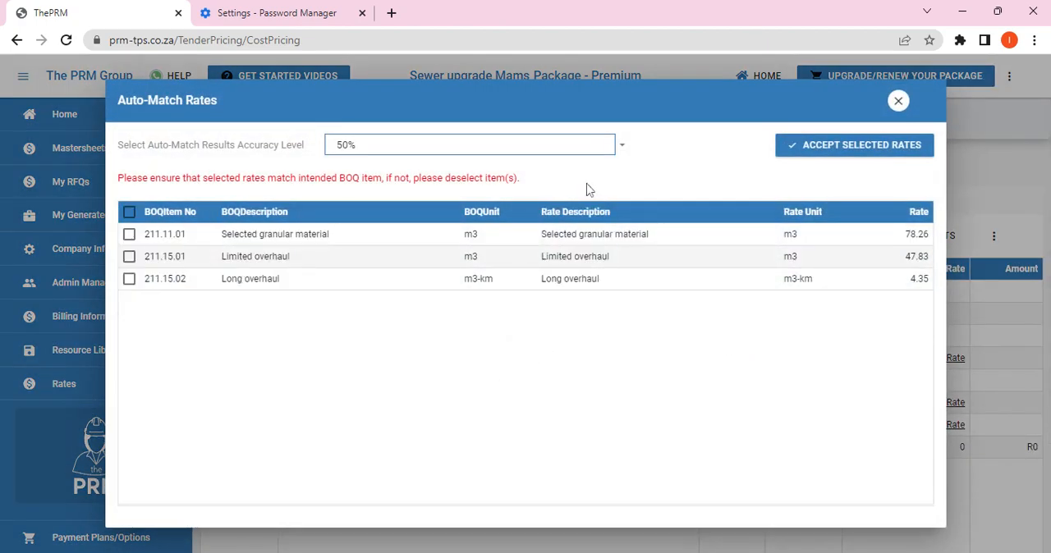
left_click(623, 154)
left_click(467, 172)
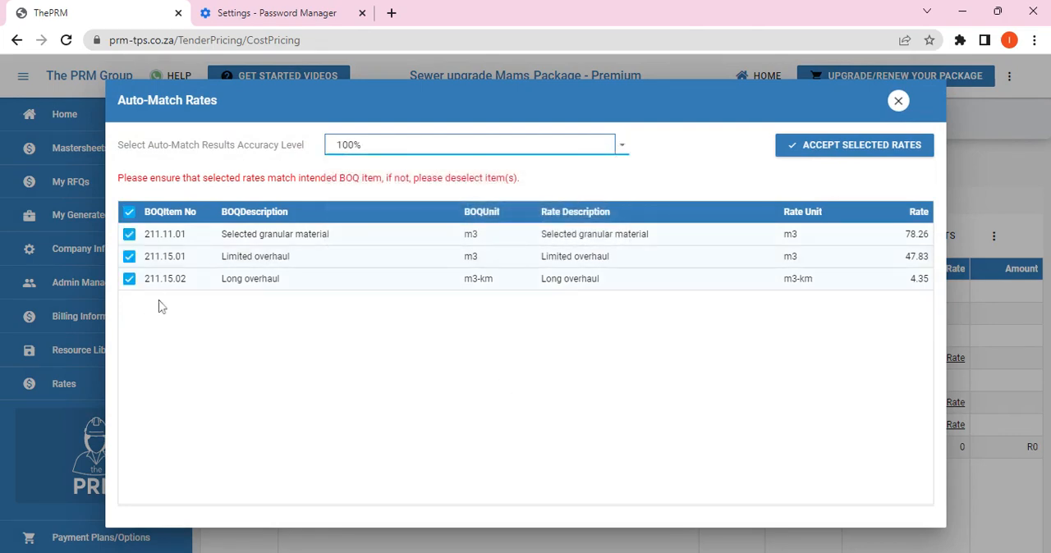
left_click(854, 150)
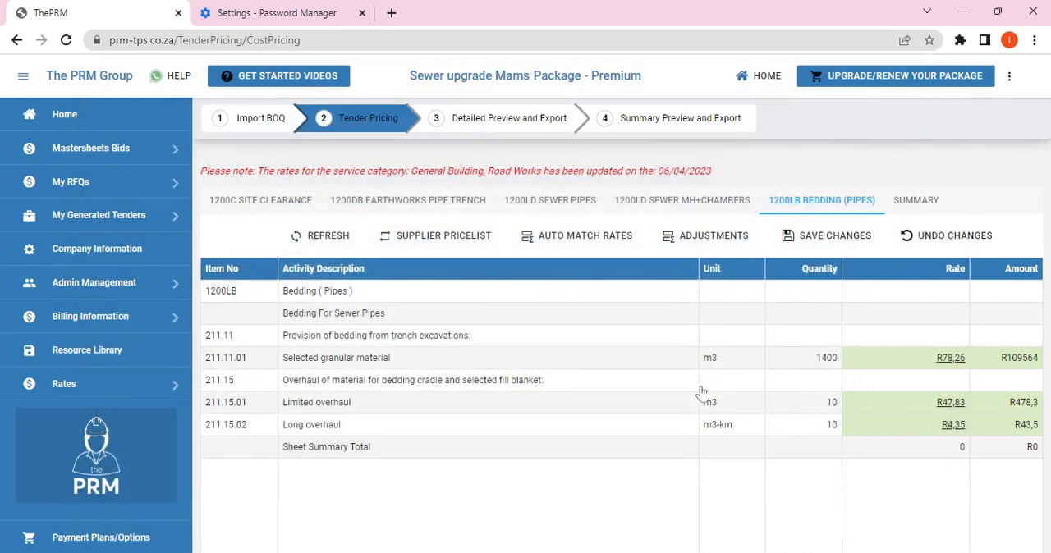
left_click(830, 237)
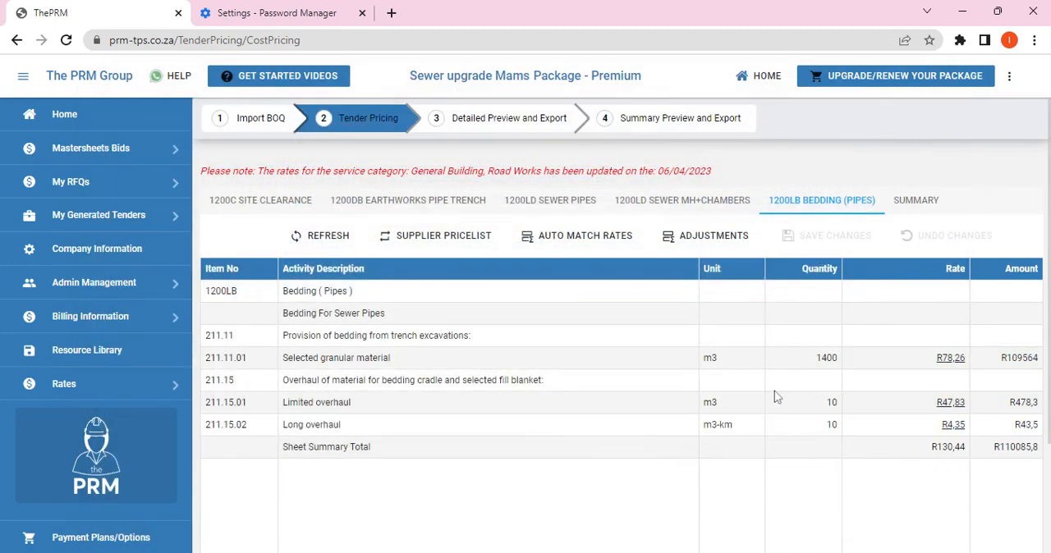
Step: Apply cost adjustment factors to the pipe bedding sheet: 0% material discount, 0% plant ownership, 20% profit margin and 5% company overheads
left_click(707, 238)
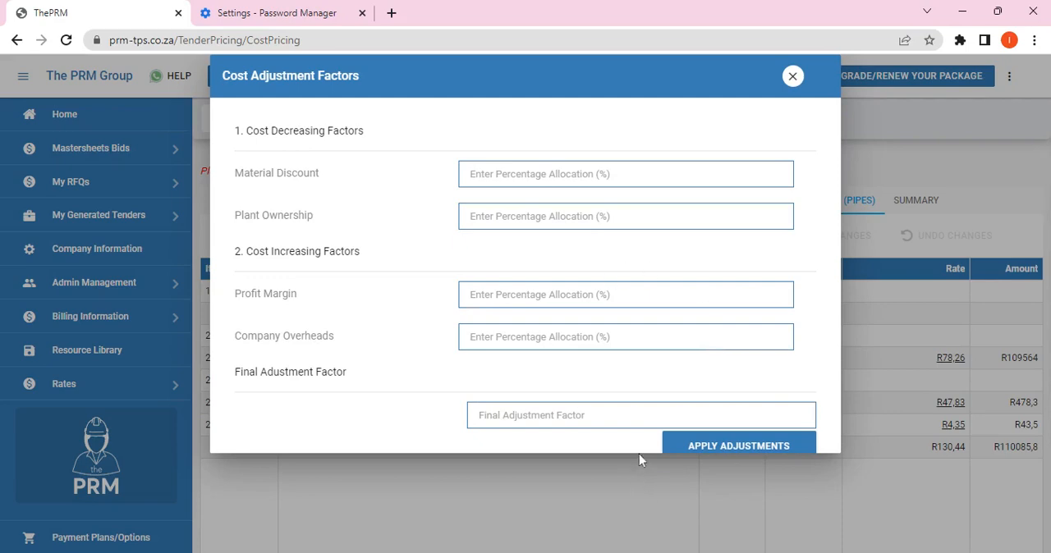
left_click(625, 174)
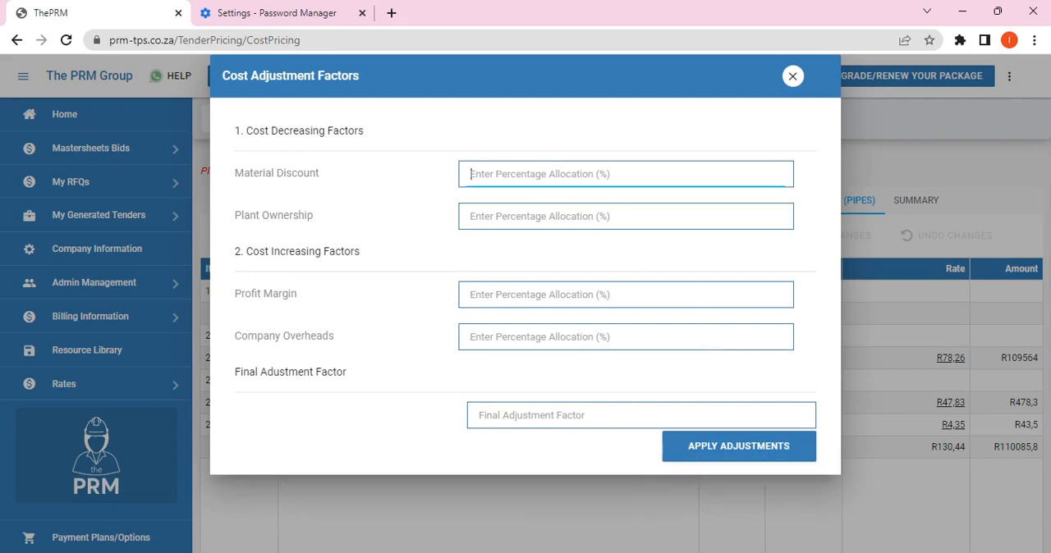
type("0")
key("Tab")
type("0")
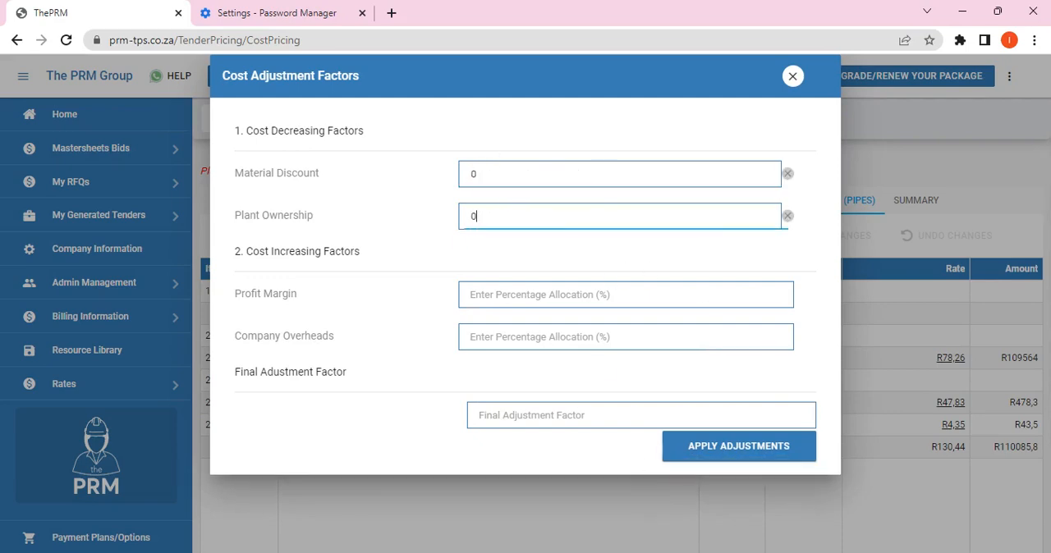
key("Tab")
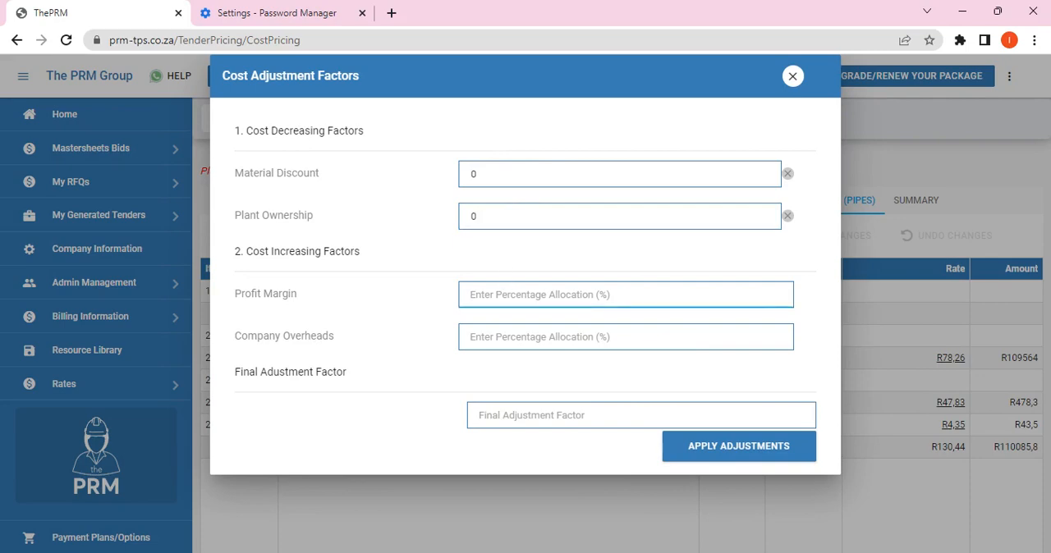
type("20")
key("Tab")
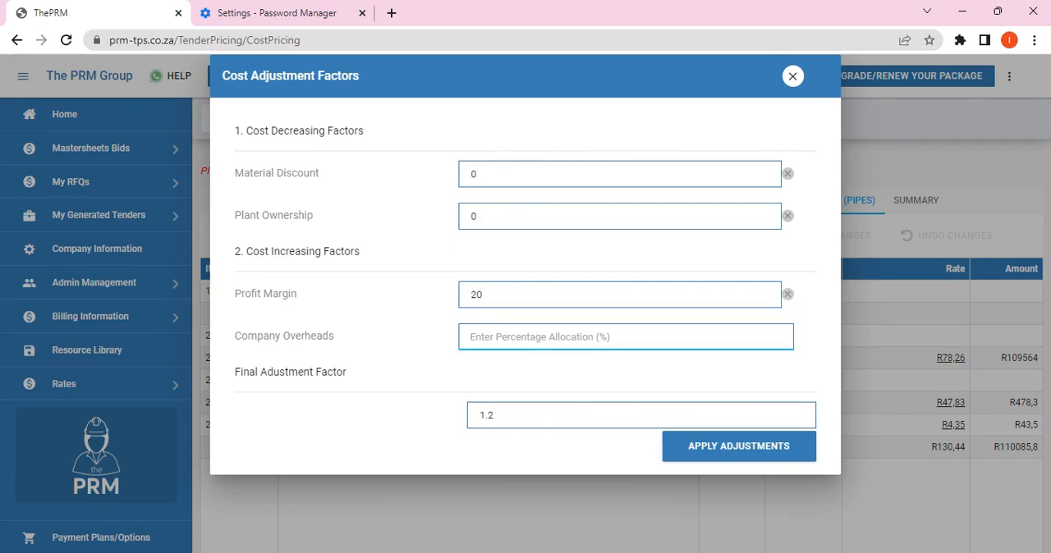
type("5")
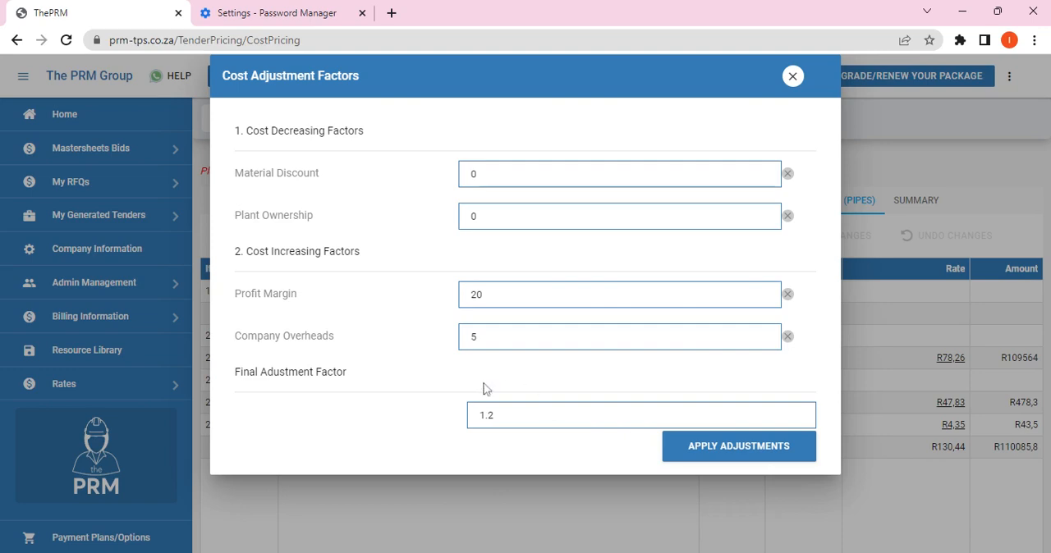
left_click(727, 456)
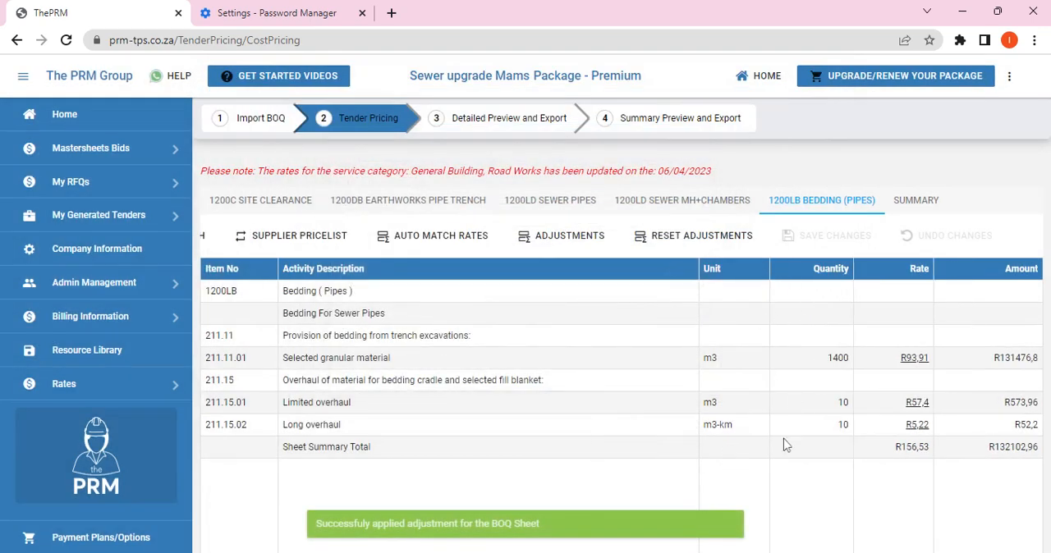
Step: Refresh the sewer MH+chambers sheet and apply cost adjustments of 0% material discount, 0% plant ownership, 15% profit margin and 2.5% company overheads
left_click(698, 205)
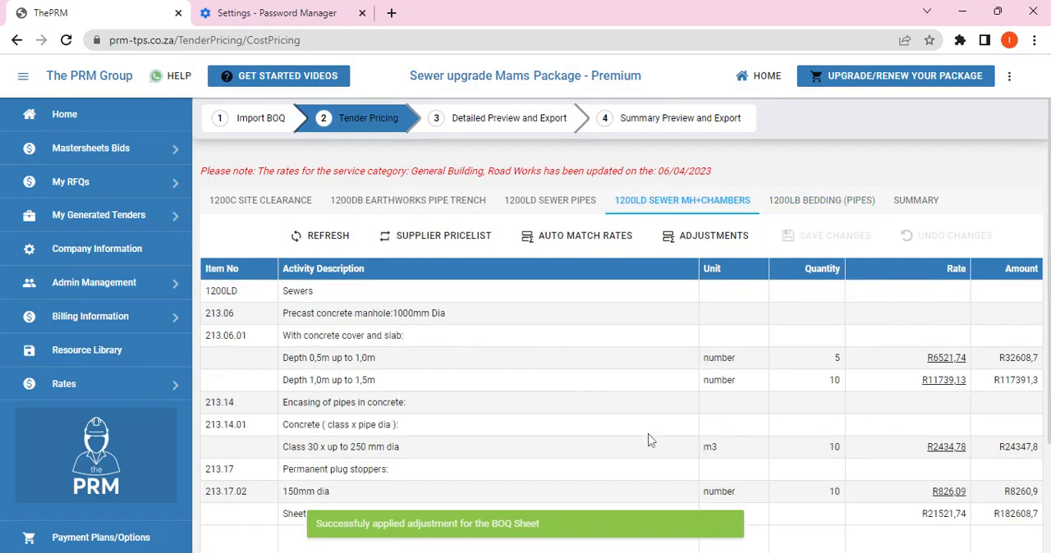
left_click(322, 237)
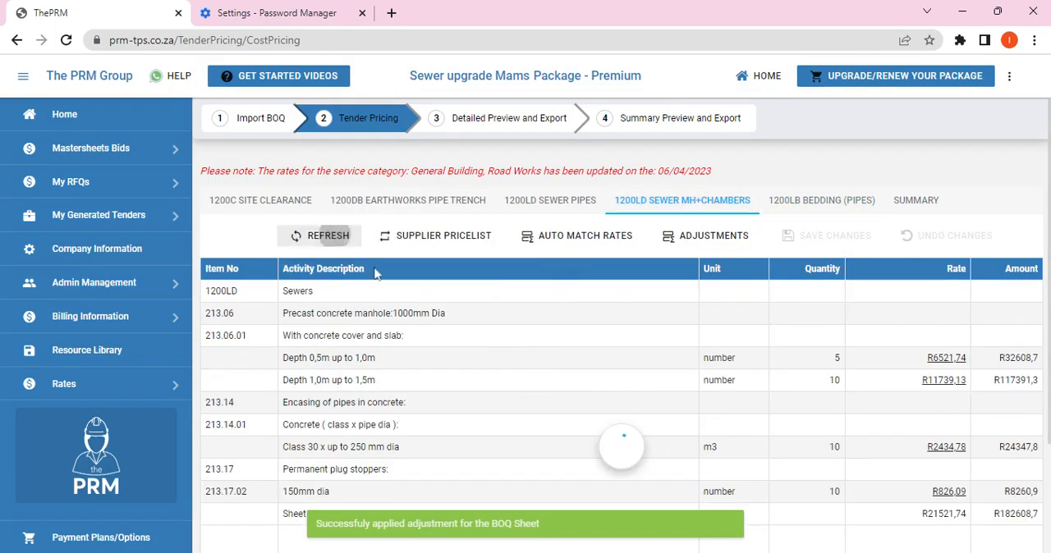
left_click(705, 236)
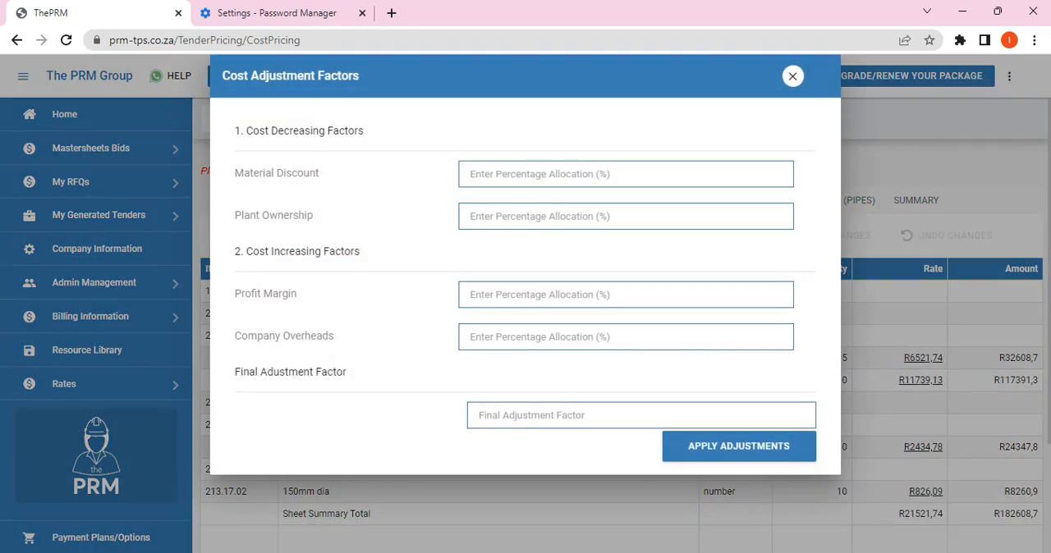
type("0")
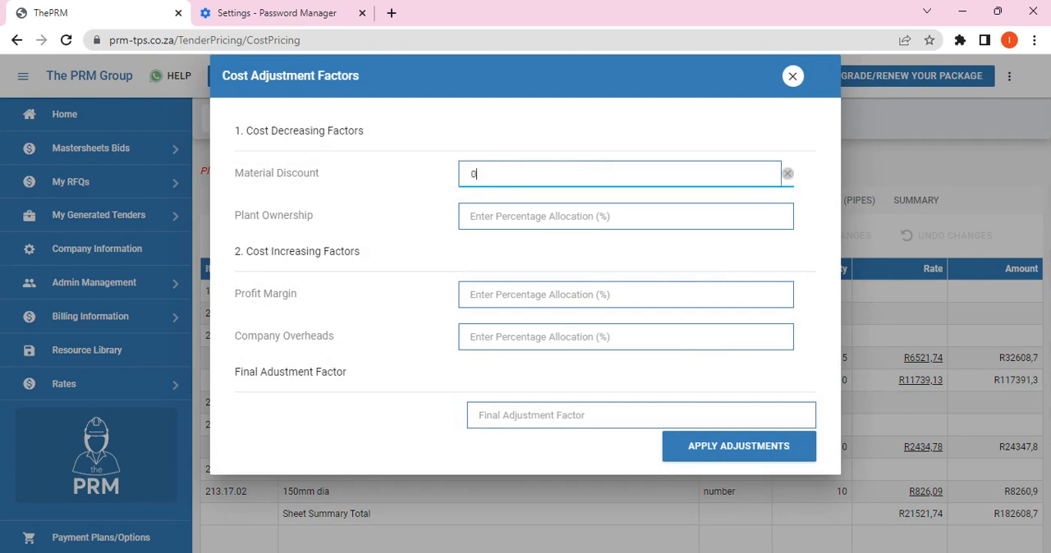
key("Tab")
type("0")
key("Tab")
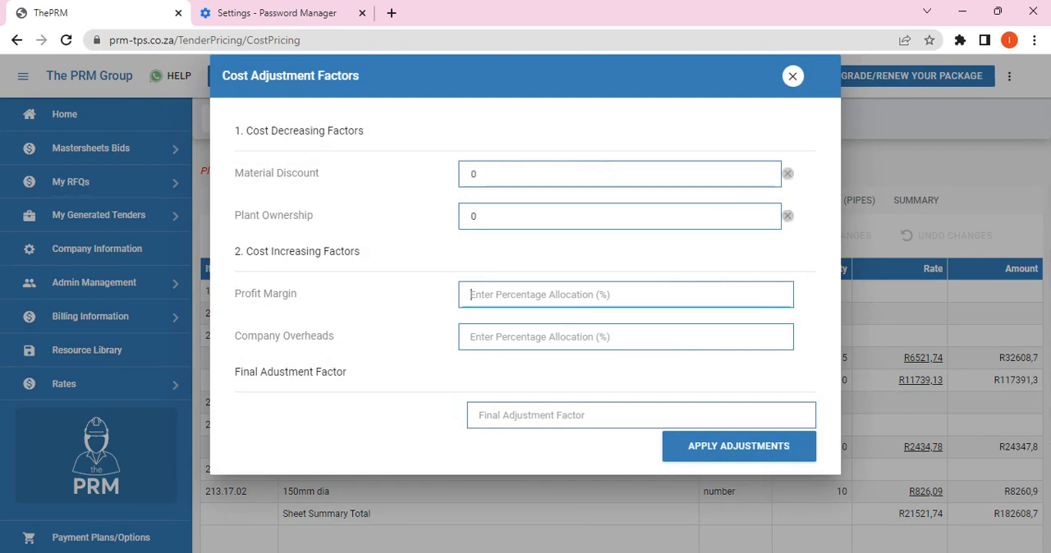
type("15")
key("Tab")
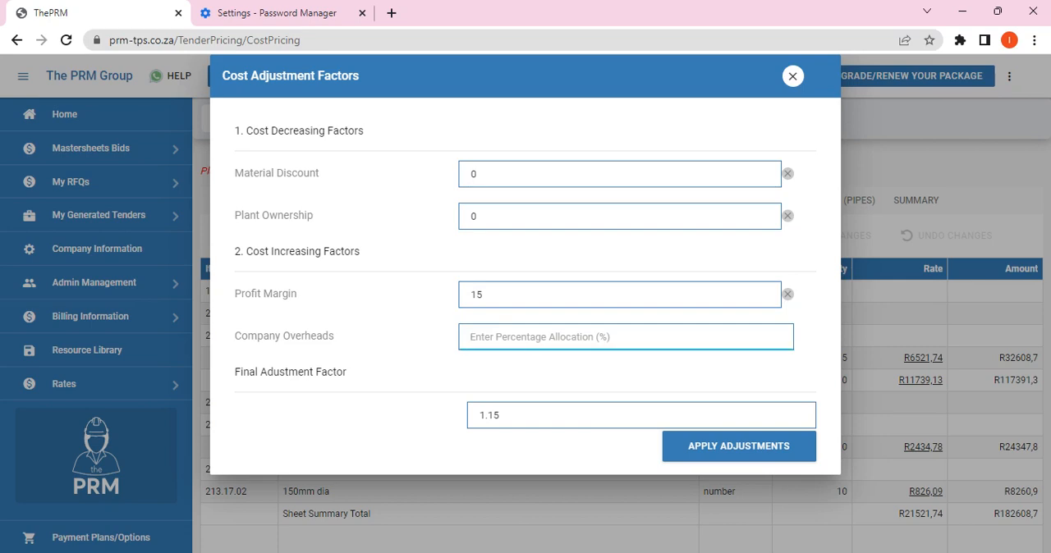
type("2.5")
left_click(407, 352)
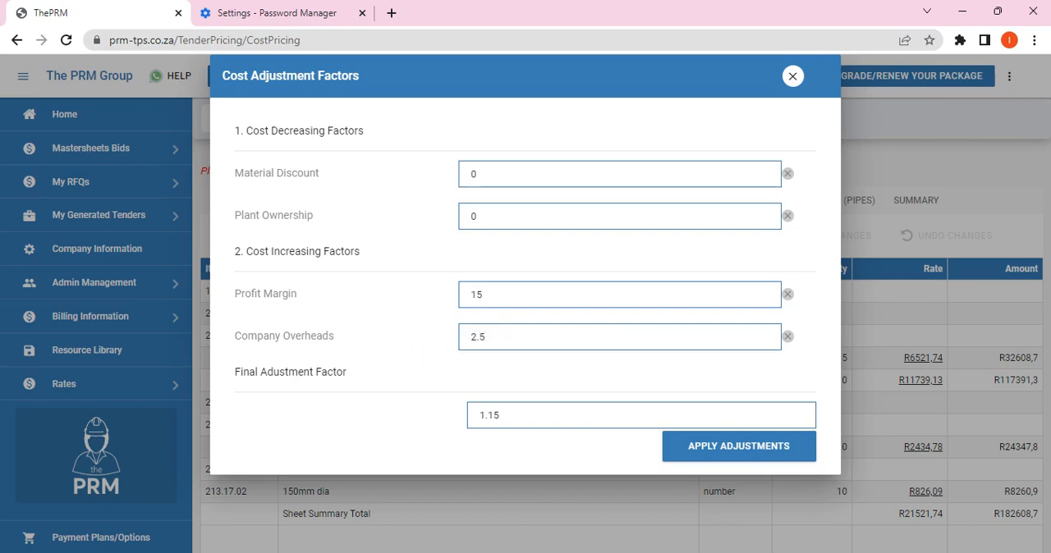
left_click(692, 451)
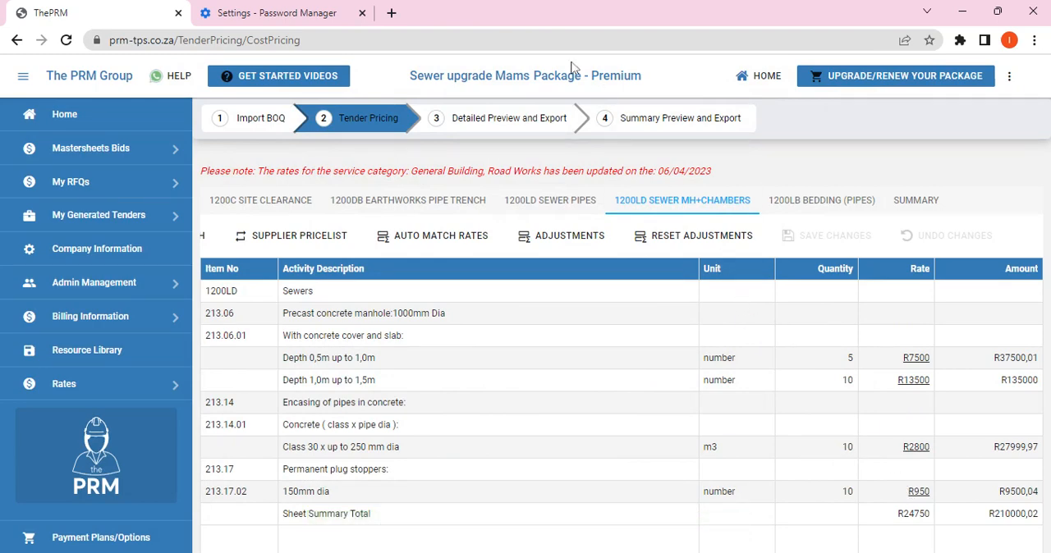
Step: Continue to the detailed preview despite the incomplete worksheets and export the priced bill of quantities to PDF
left_click(509, 118)
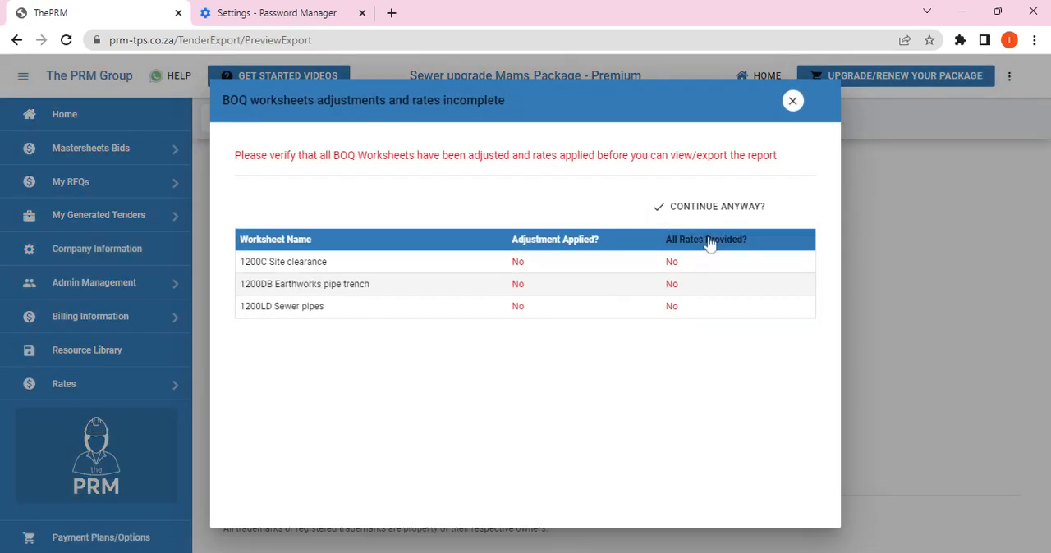
left_click(715, 206)
left_click(509, 345)
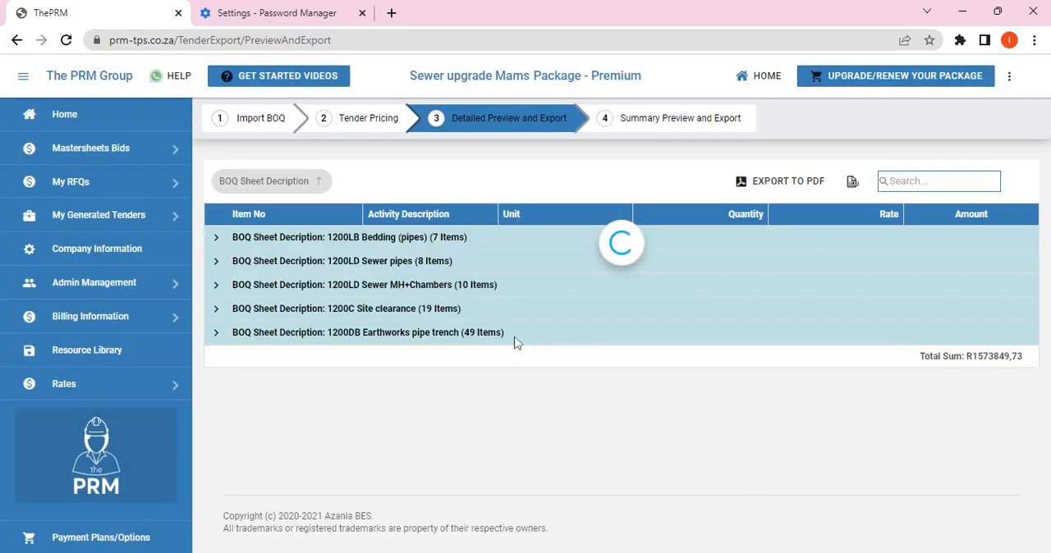
left_click(788, 182)
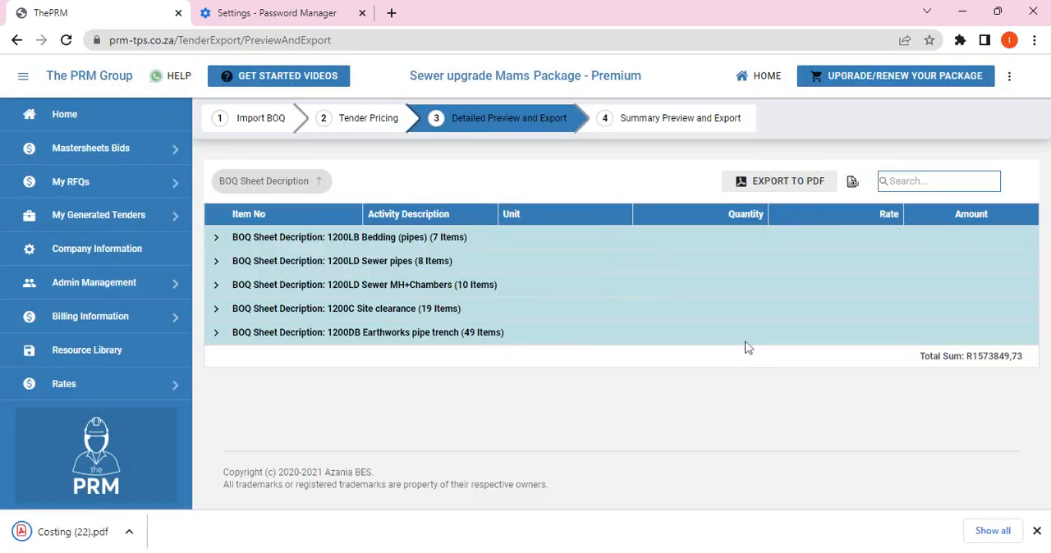
Step: Open the exported costing PDF and review the rates and amounts across its pages
left_click(146, 530)
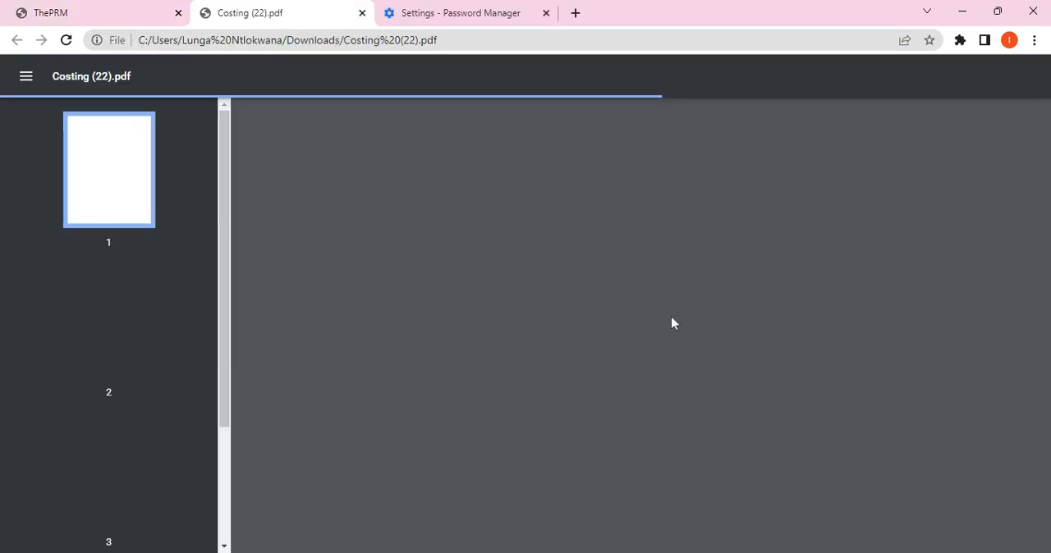
scroll(710, 314, "down", 10)
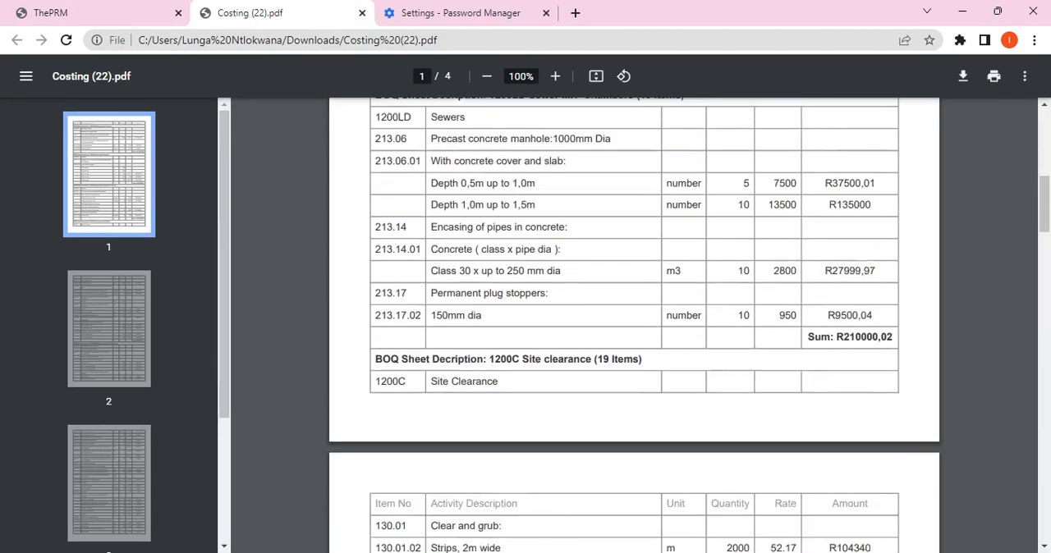
scroll(634, 328, "down", 20)
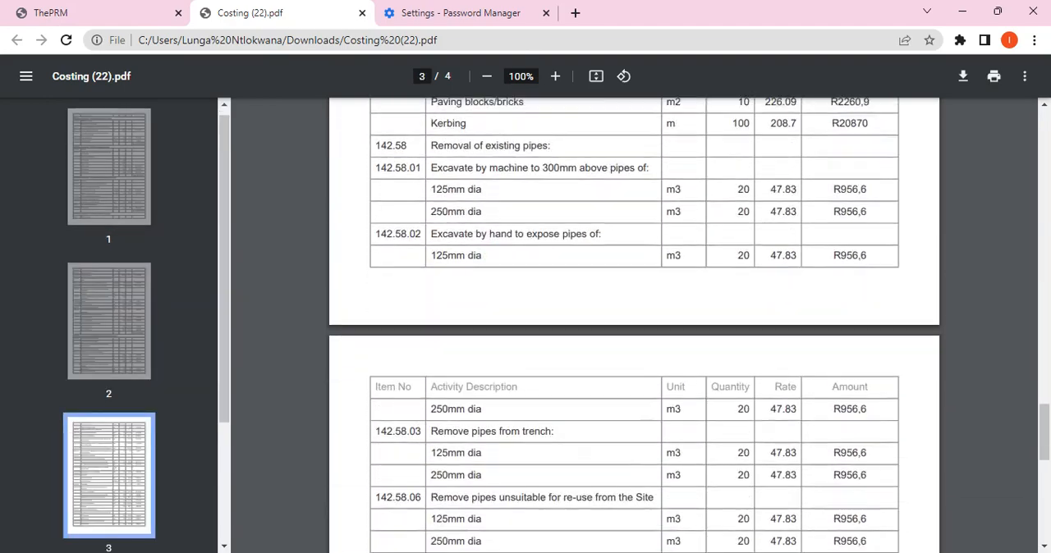
scroll(634, 328, "up", 10)
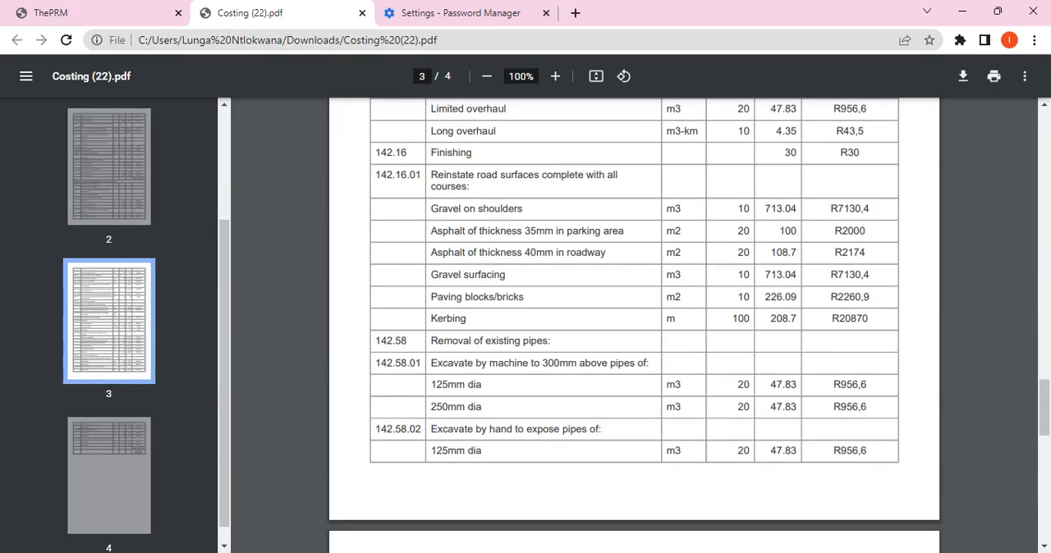